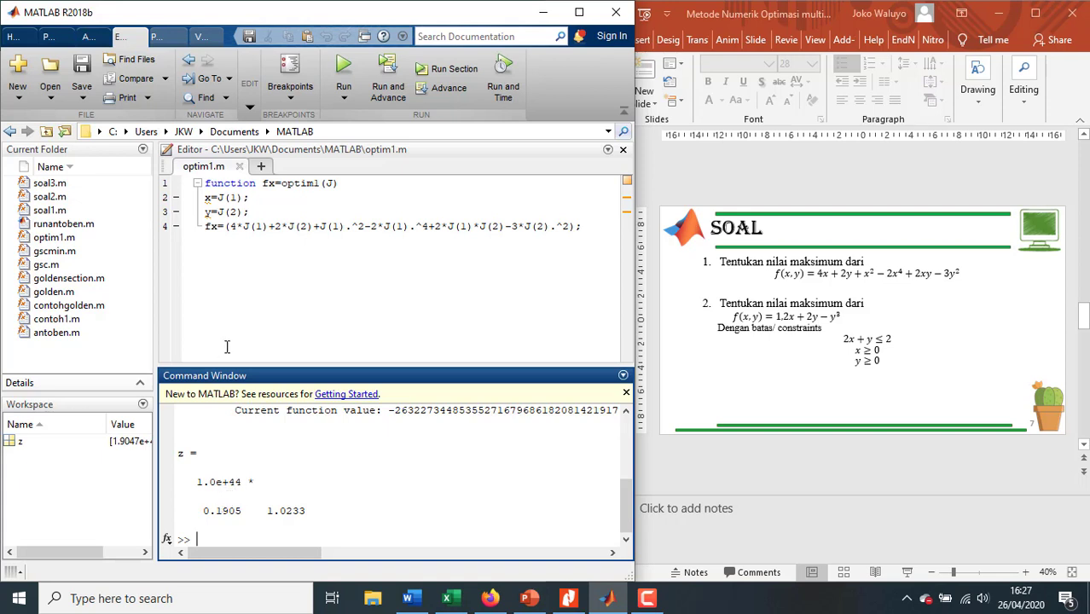
Turn the fx expression in optim1.m into its reciprocal by putting 1/ before the parenthesis, and save the file.
click(228, 227)
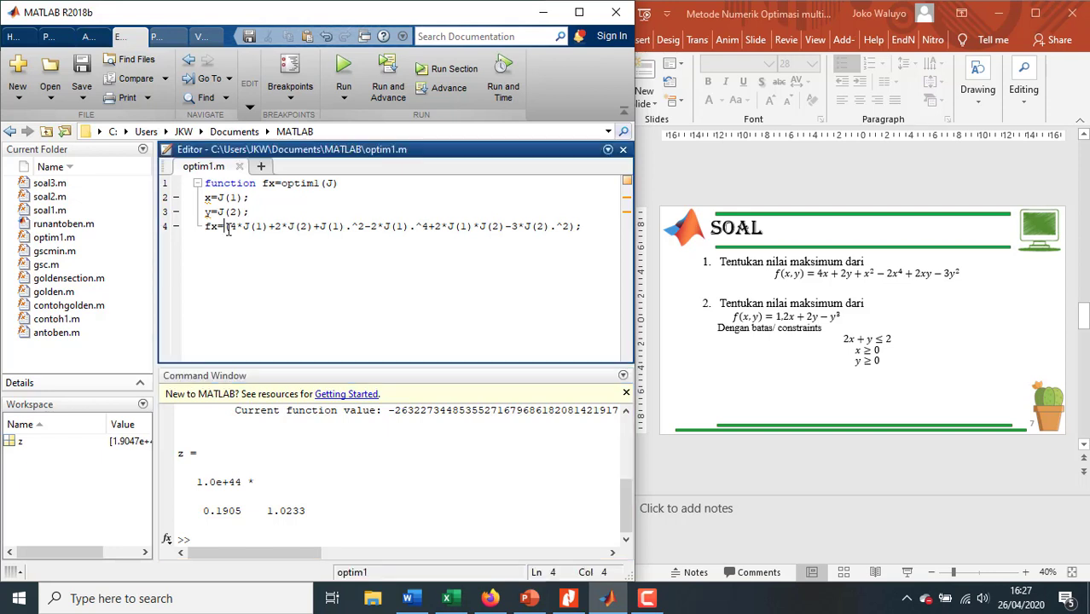
text(1/)
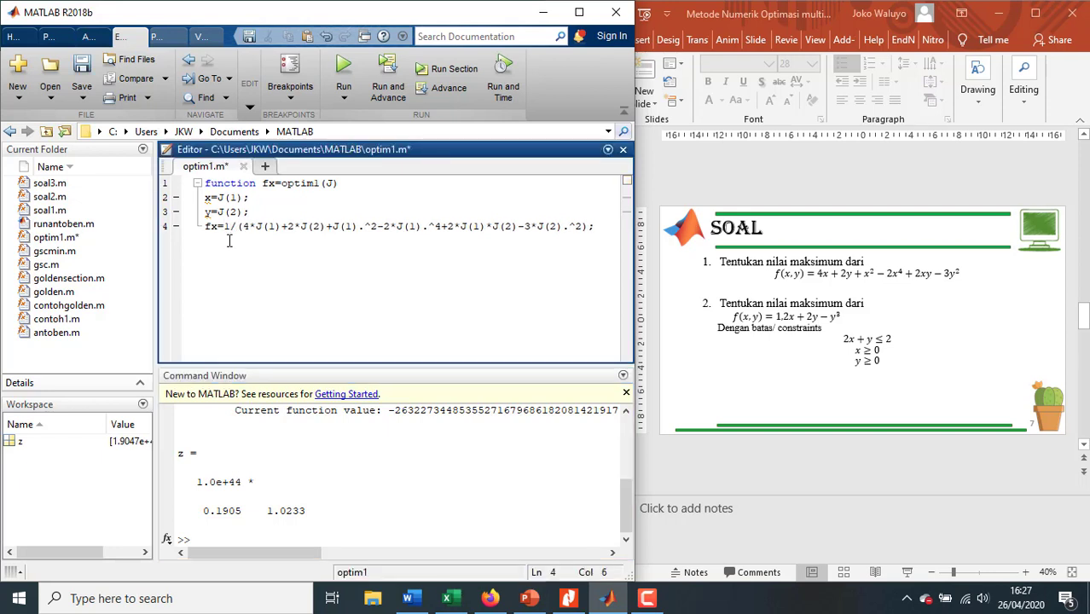
click(81, 67)
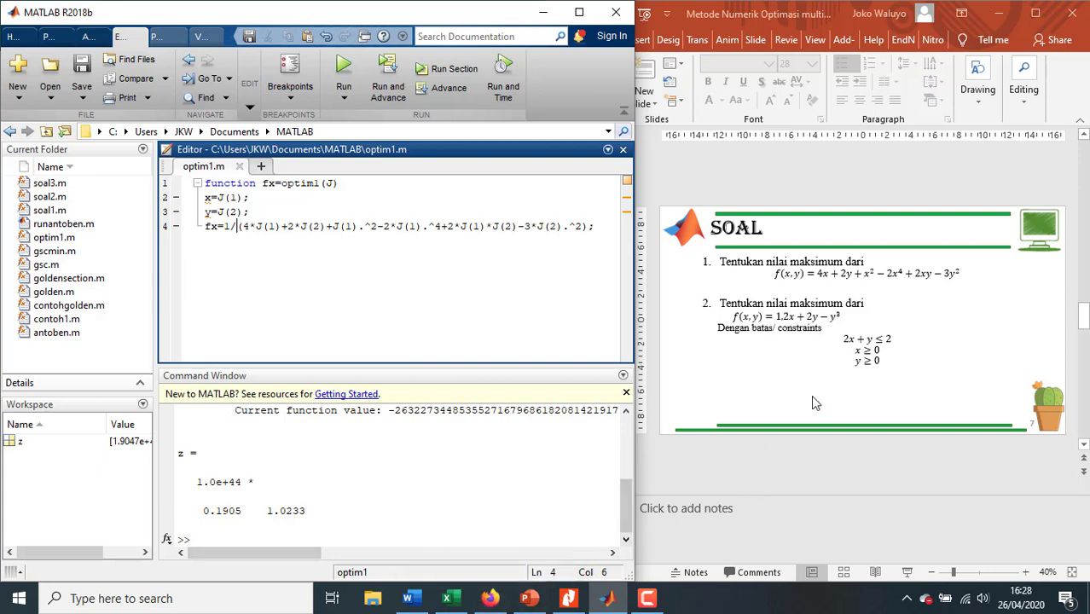
Switch to the Excel workbook and check the Solver Add-in in the Excel add-ins options, leaving the settings as they are.
click(456, 601)
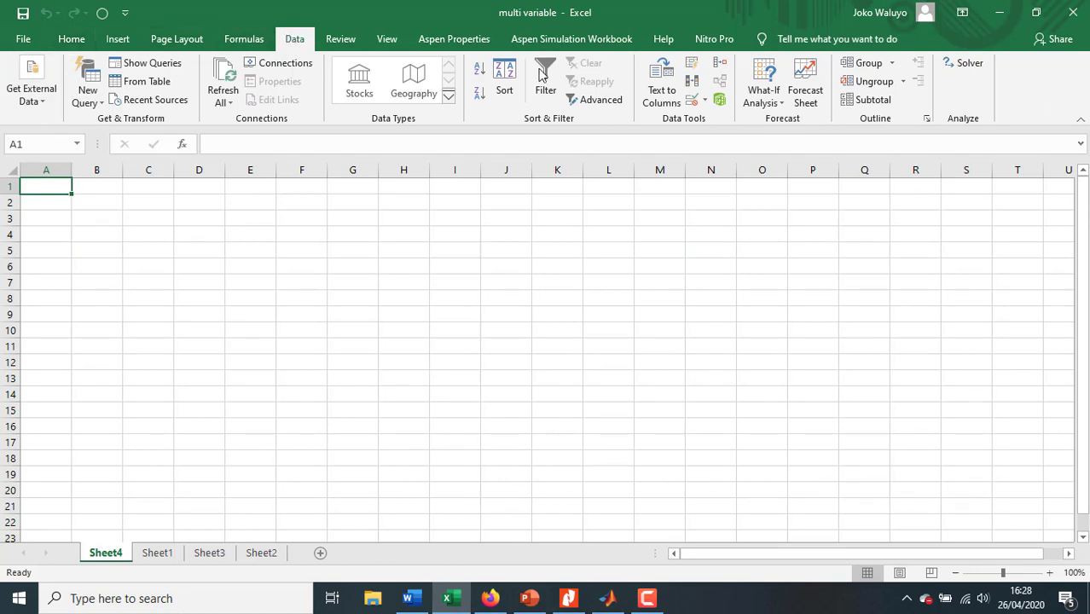
click(961, 66)
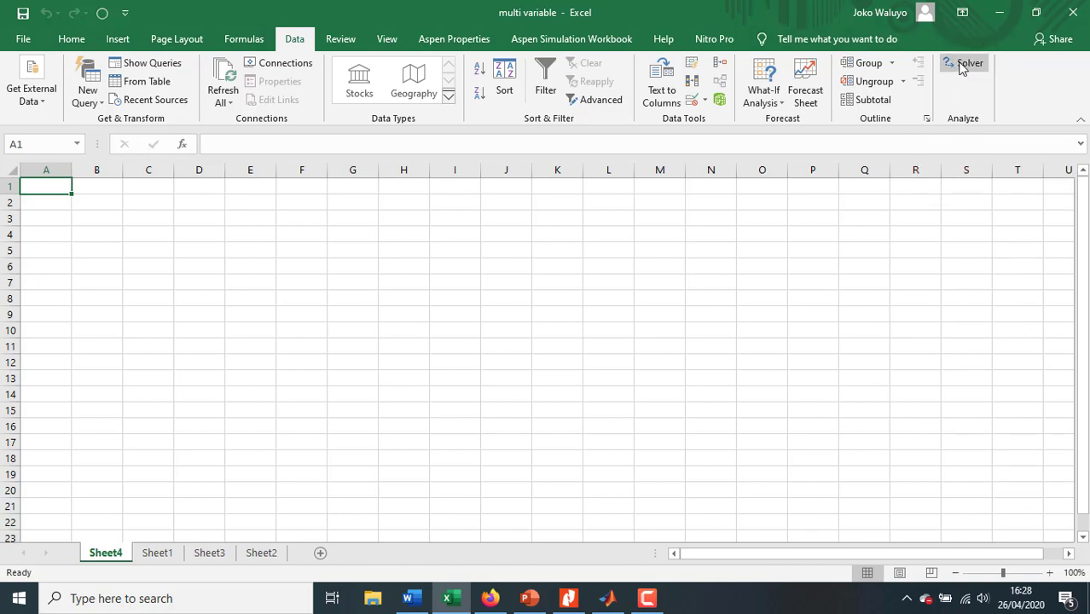
click(23, 42)
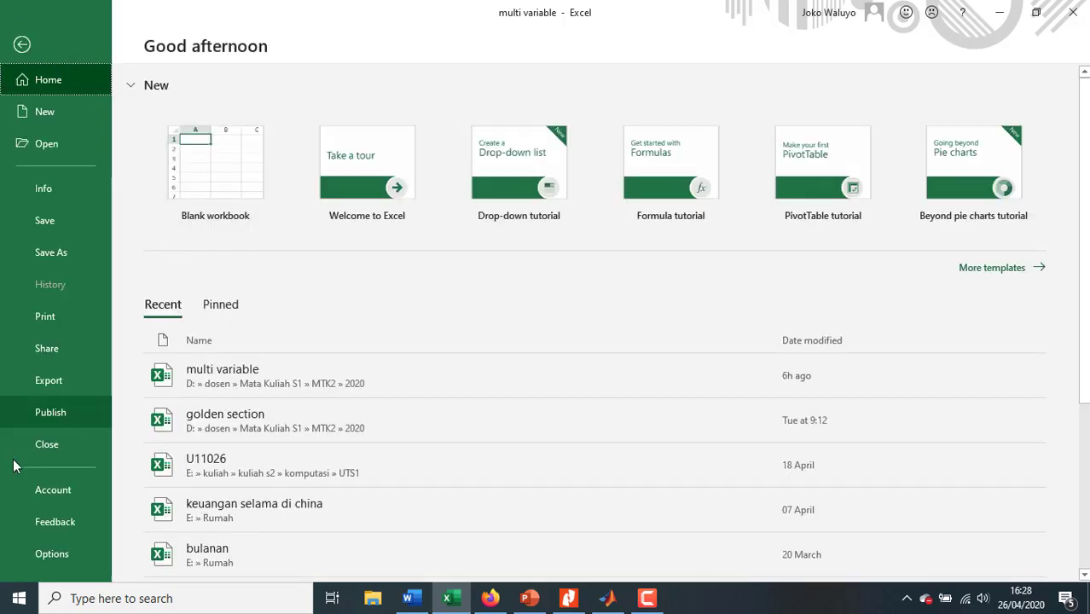
click(42, 550)
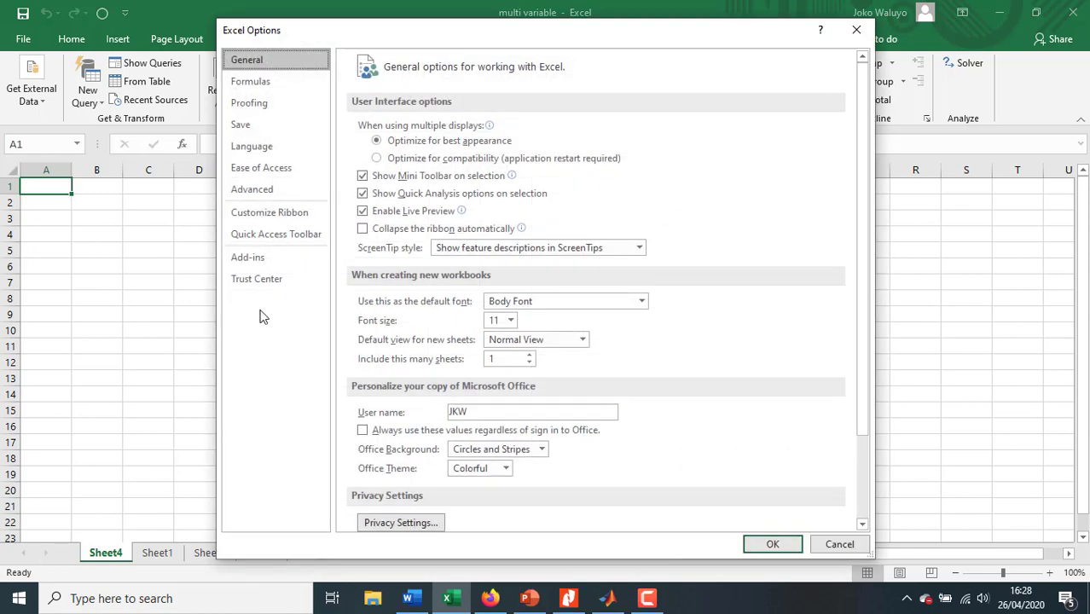
click(266, 255)
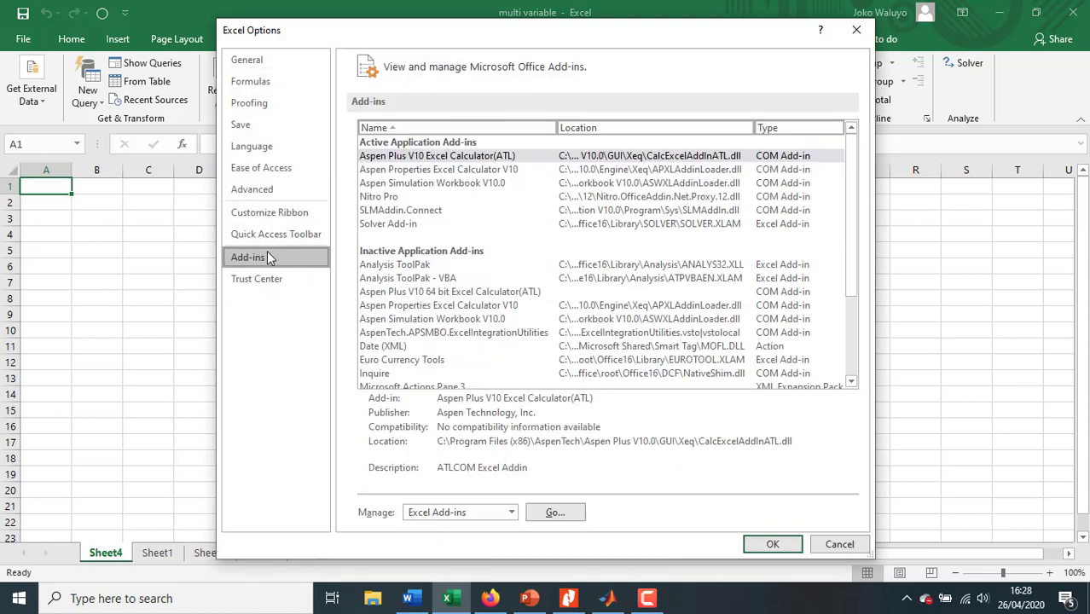
click(389, 224)
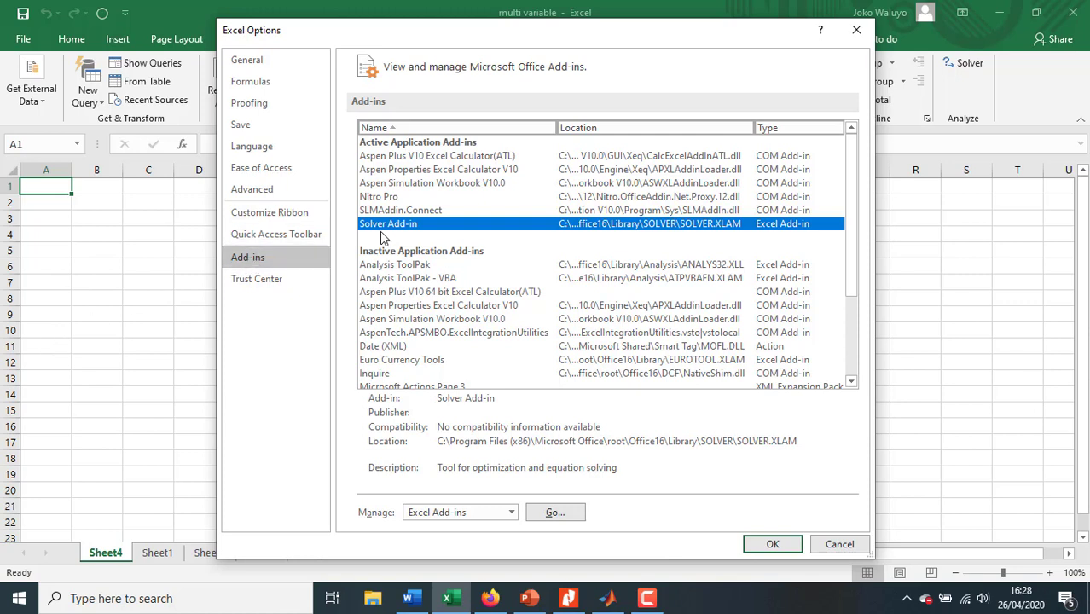
click(510, 519)
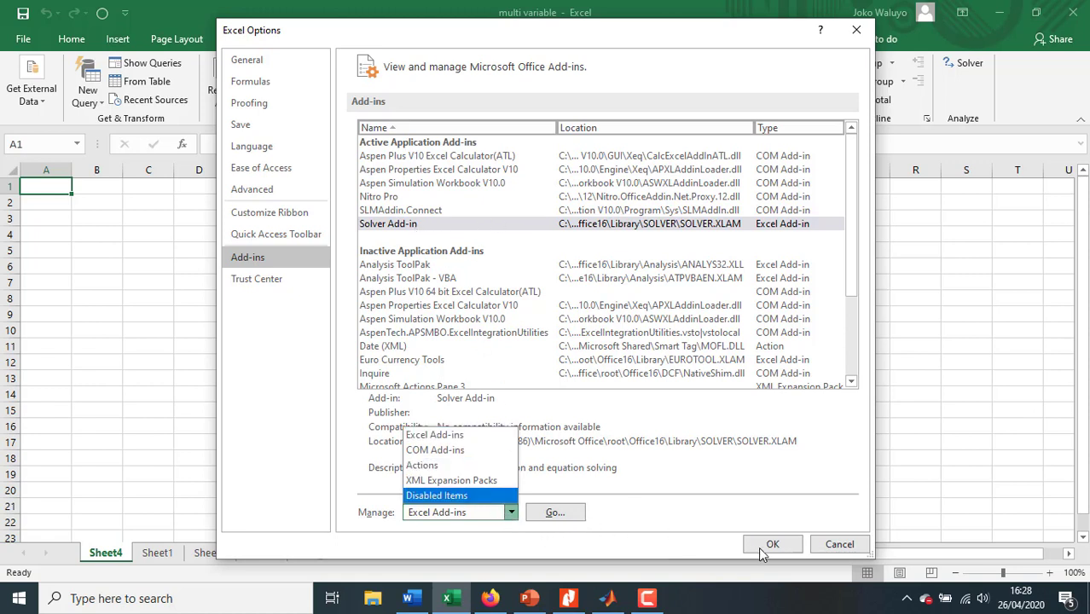
click(834, 545)
click(834, 544)
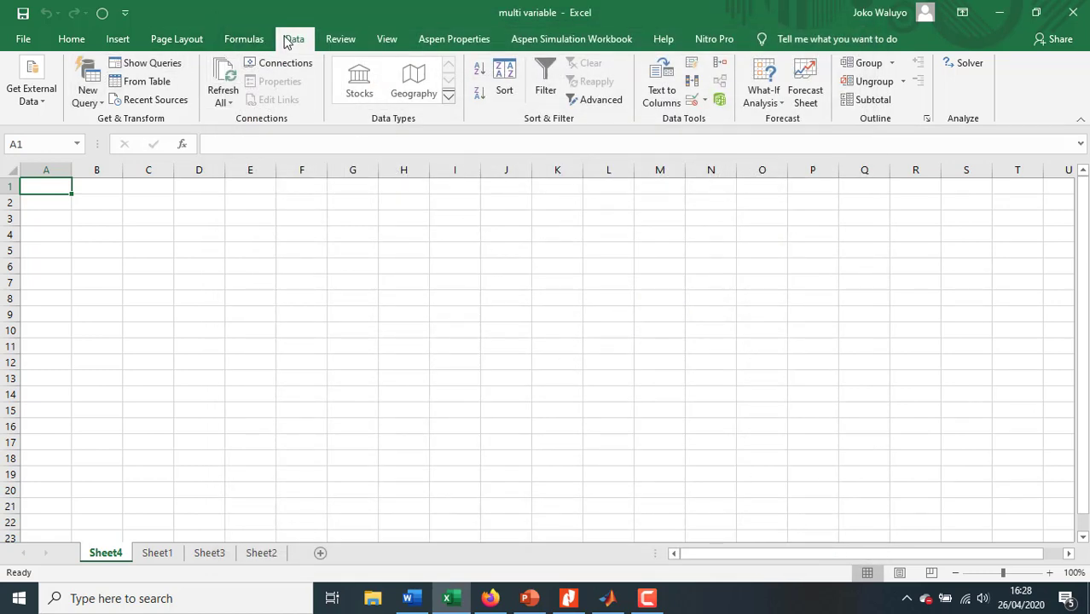
Open the Solver parameters, review the available solving methods, and close Solver without solving.
click(68, 39)
click(114, 40)
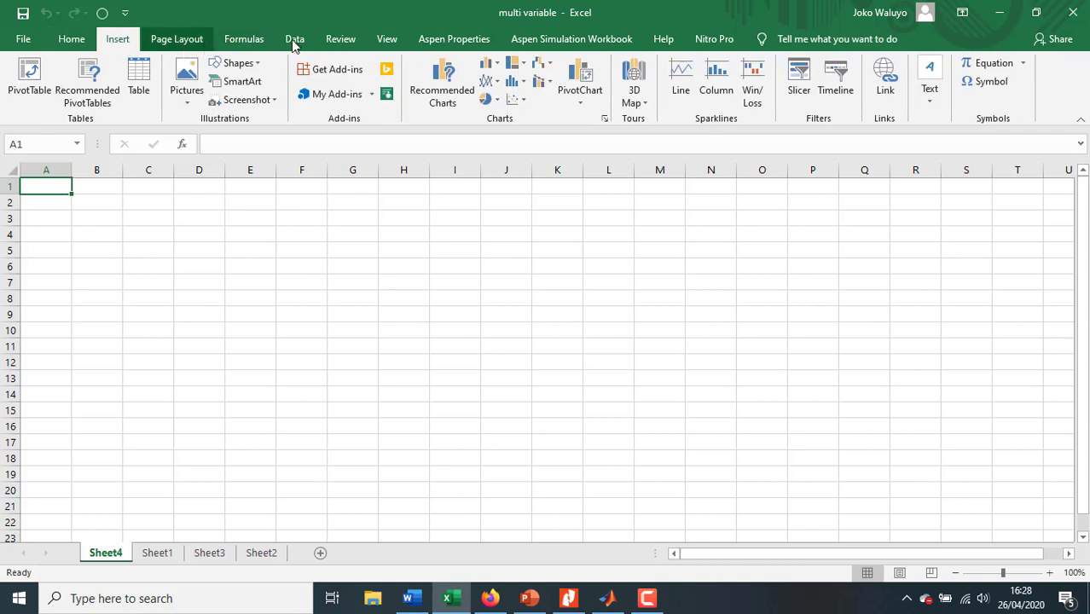
scroll(294, 42, down, 3)
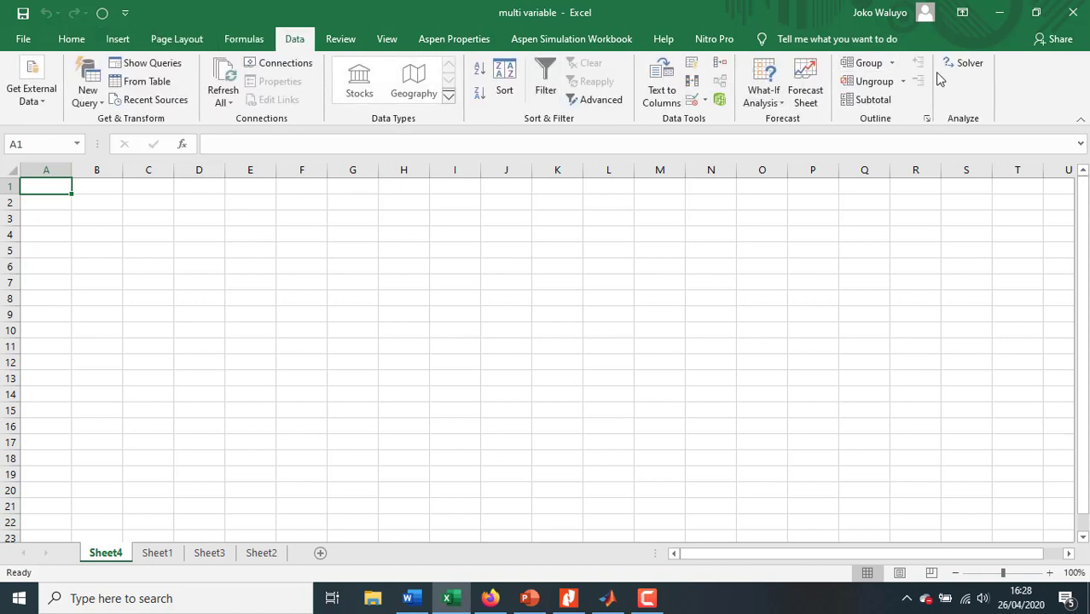
click(949, 64)
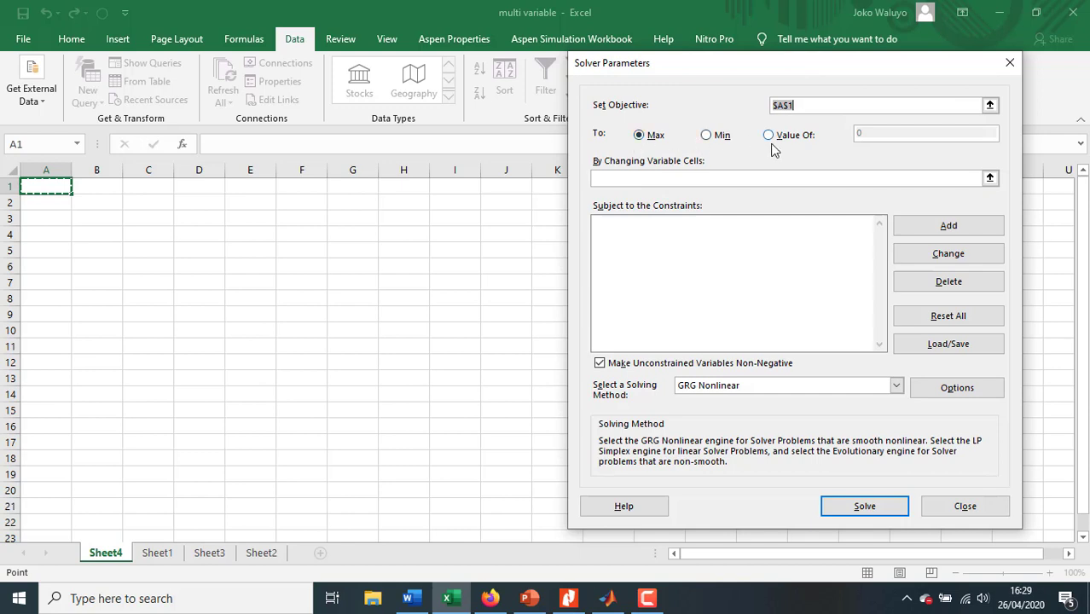
click(799, 392)
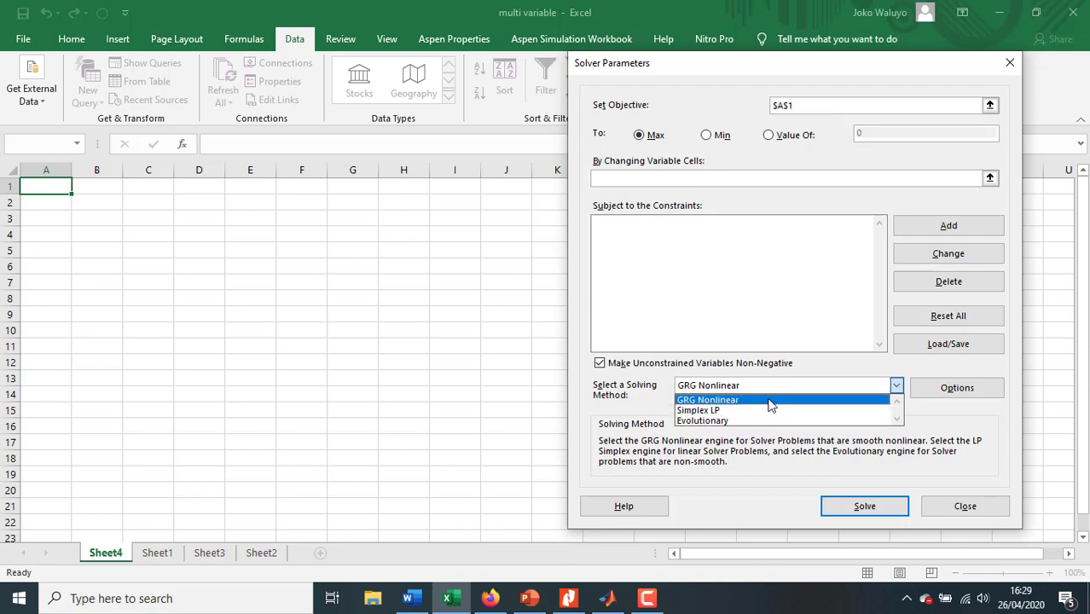
click(654, 443)
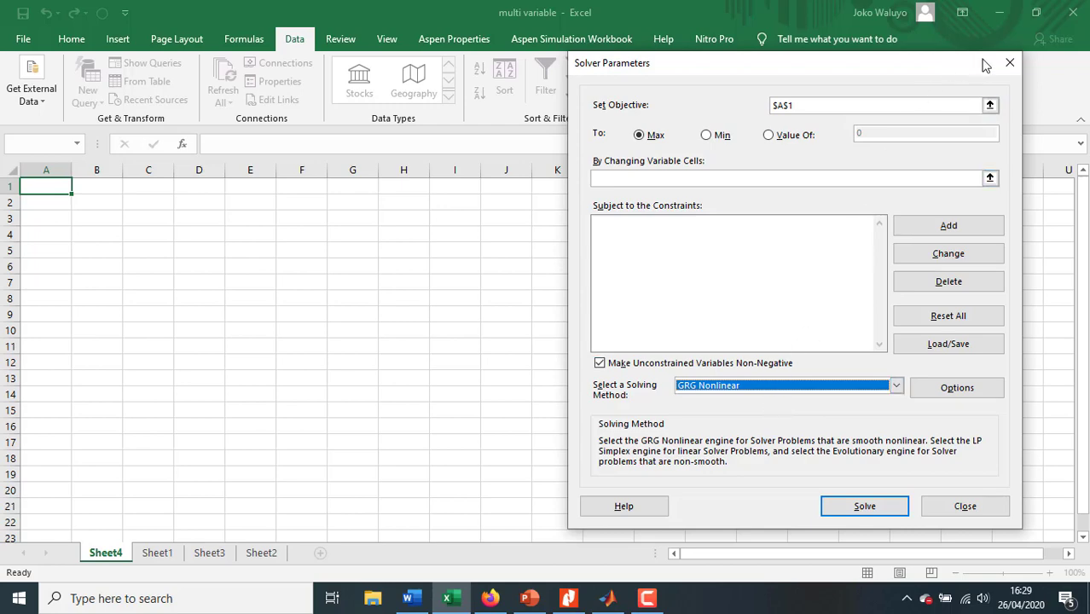
click(1009, 67)
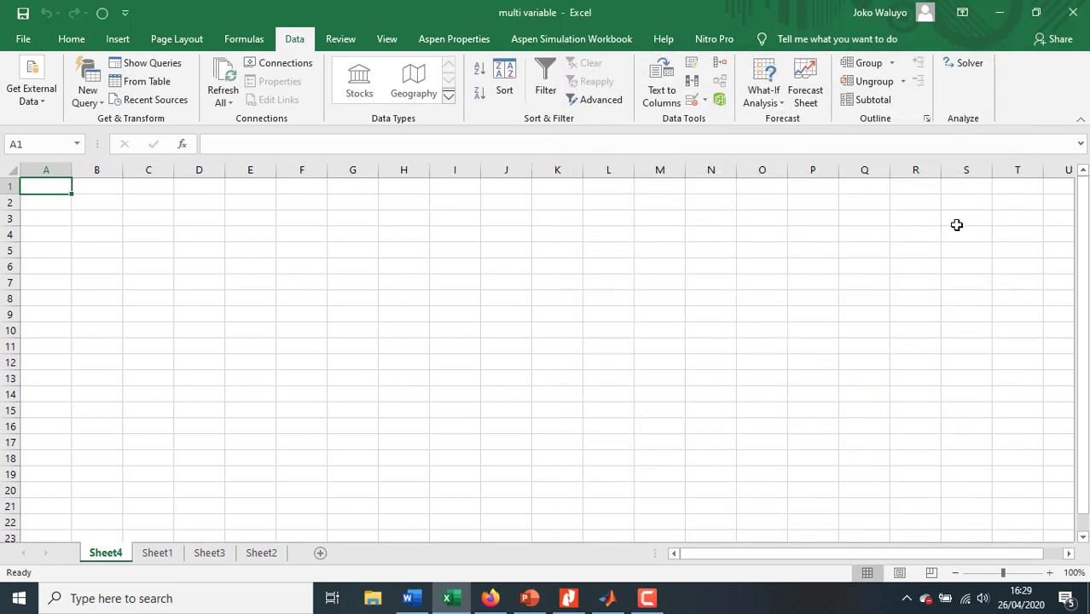
Place the workbook side by side with the PowerPoint problem slide and enter the labels tebak, x= and y= in B2:B4.
key(super+Left)
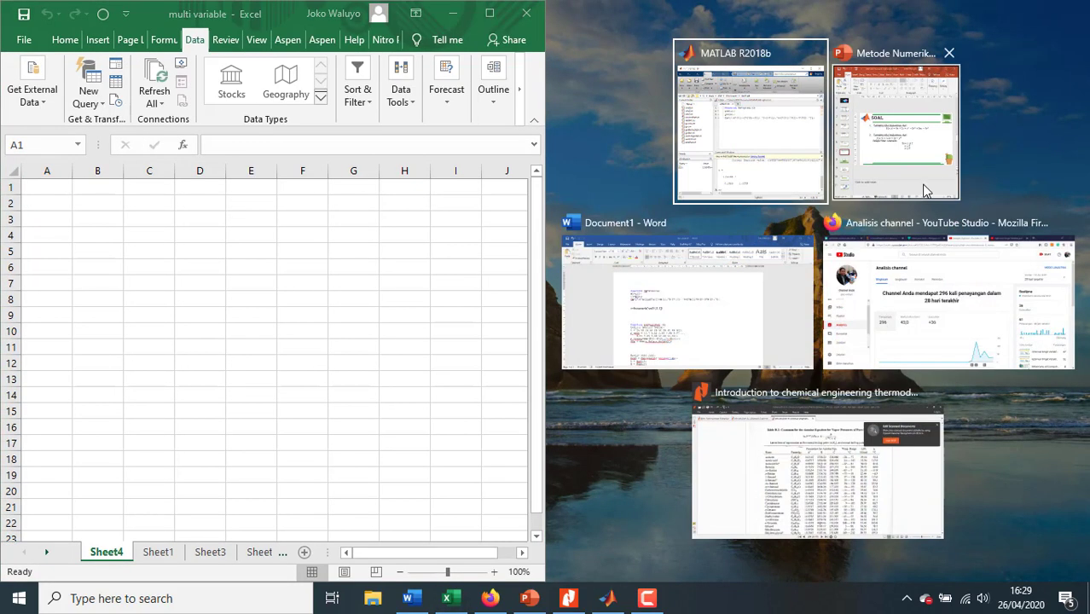
click(923, 187)
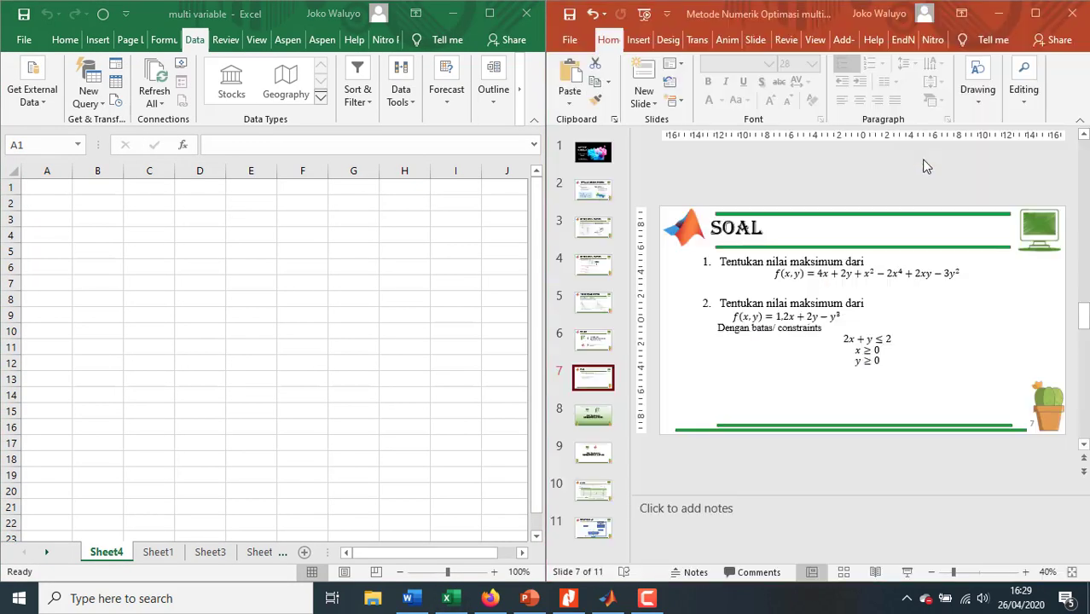
click(131, 219)
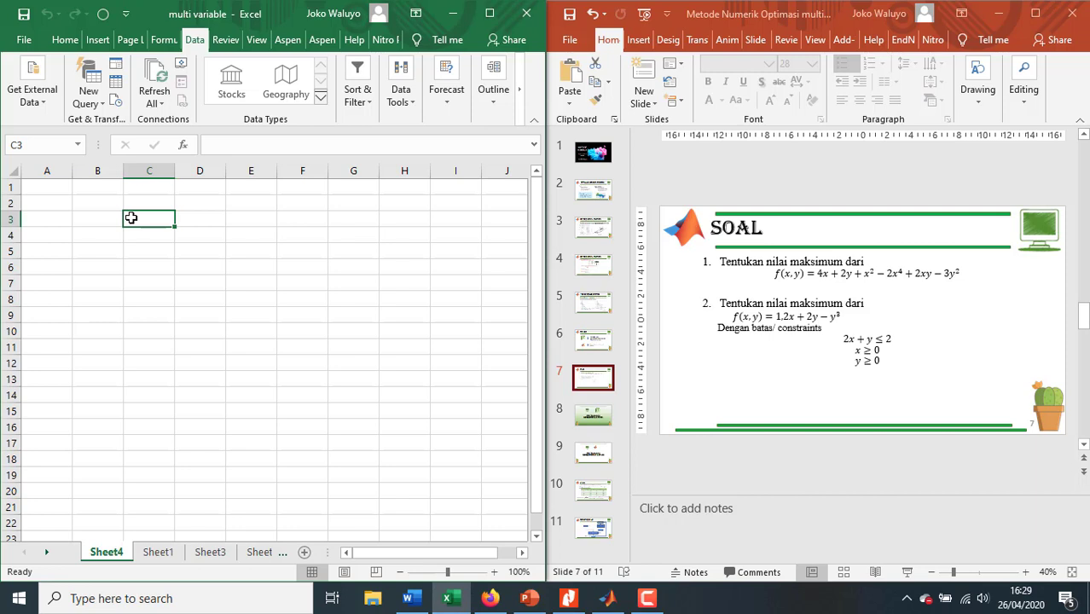
key(Left)
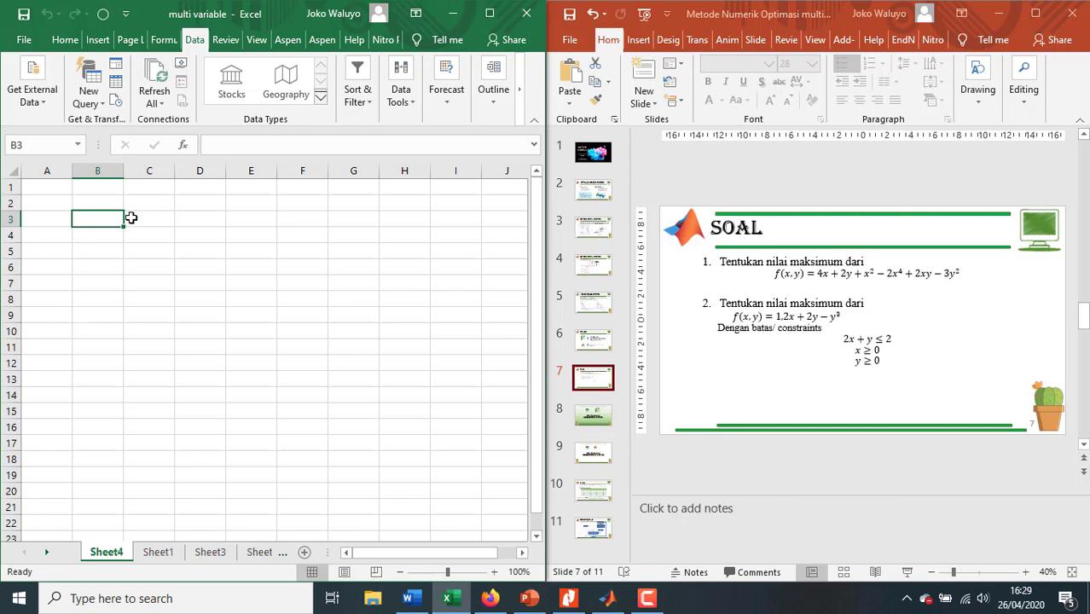
key(Up)
text(teb)
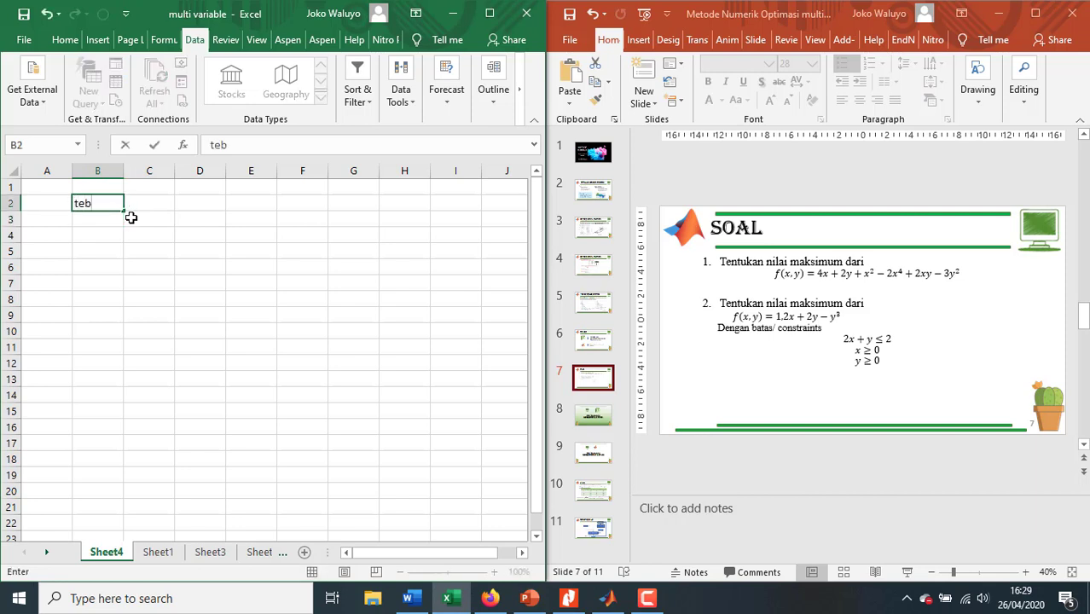
text(ak)
key(Return)
text(x=)
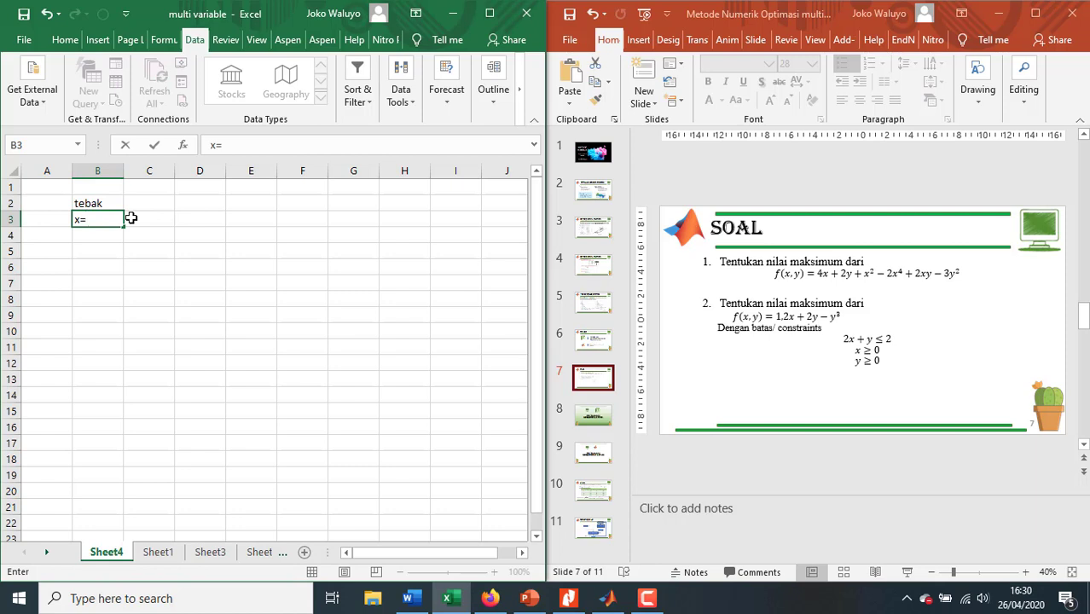
key(Return)
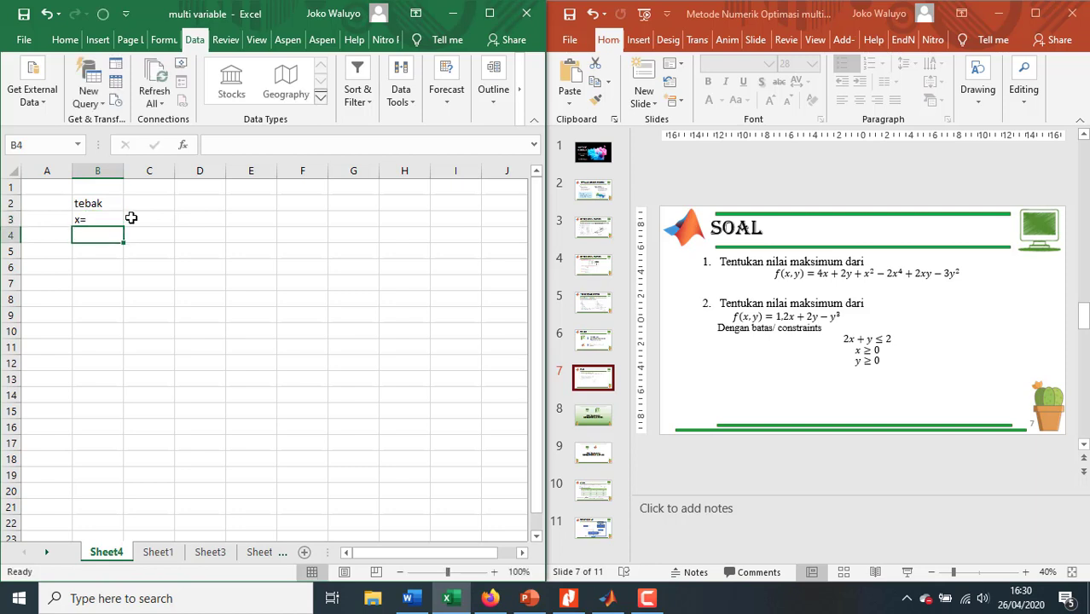
text(y=)
key(Return)
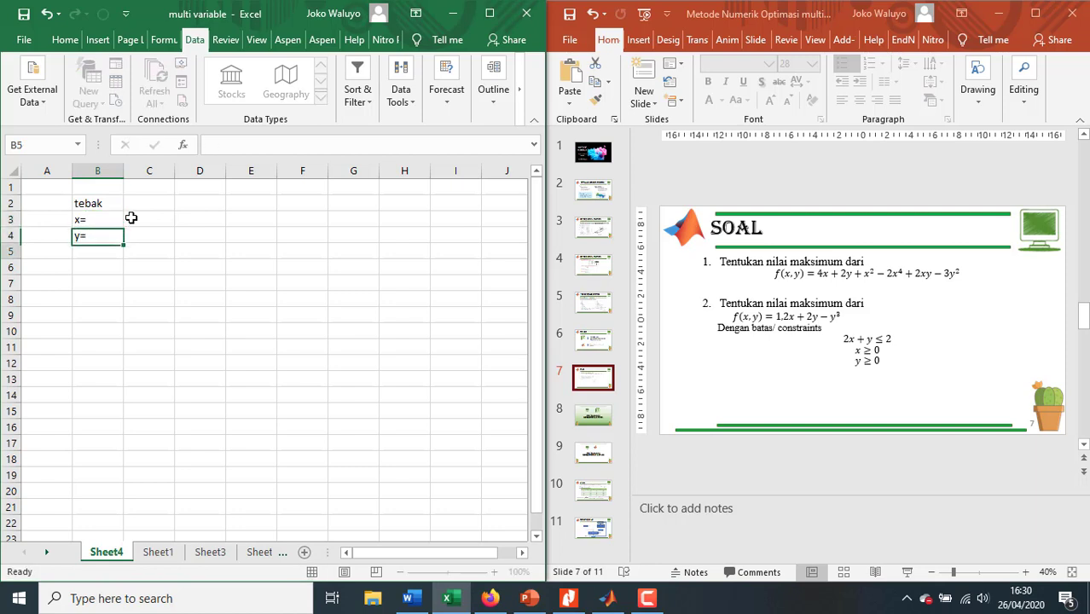
Enter 1 as the initial guess for both x in C3 and y in C4.
click(145, 220)
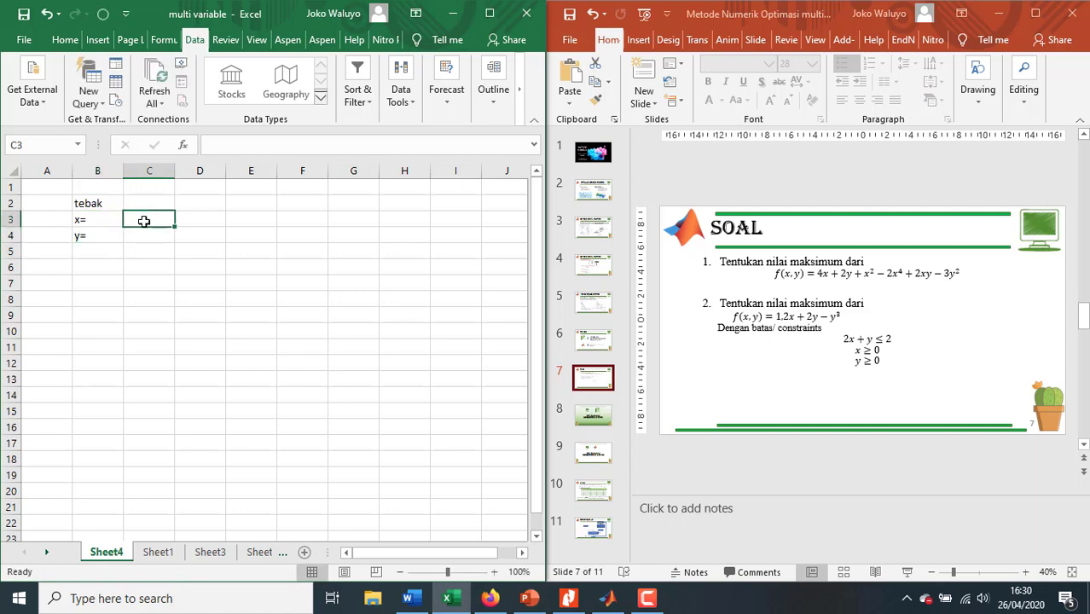
text(1)
click(146, 237)
text(1)
key(Return)
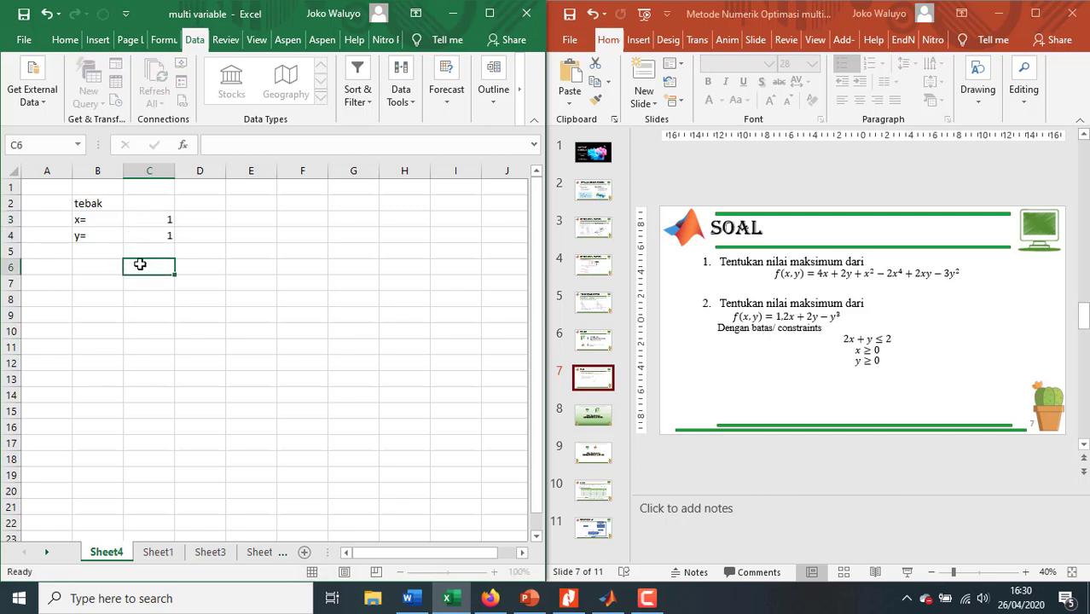
Label cell B6 as fx= for the objective function.
click(100, 270)
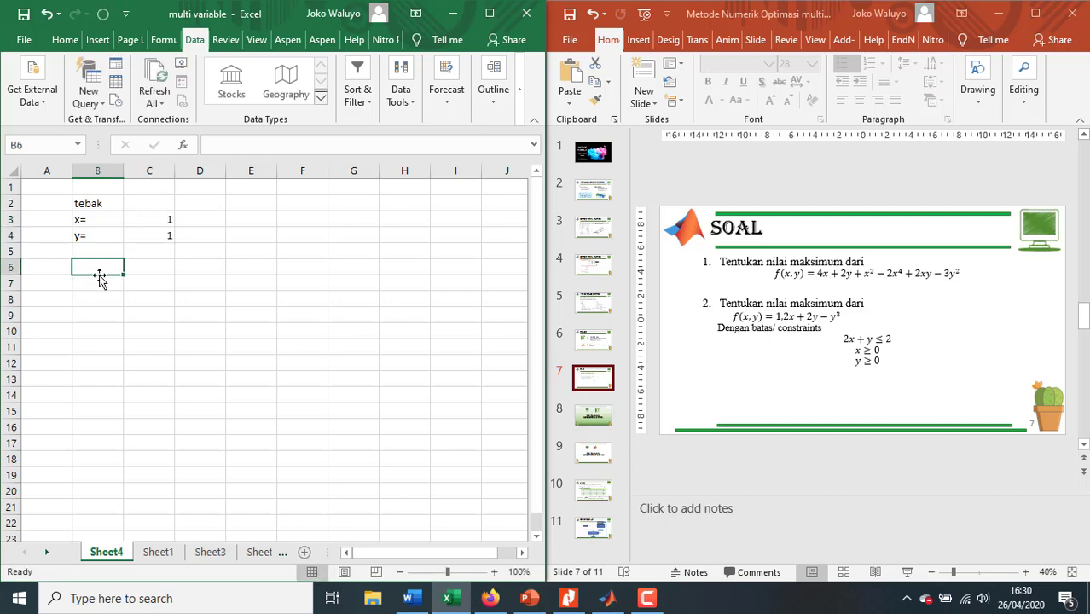
text(fx)
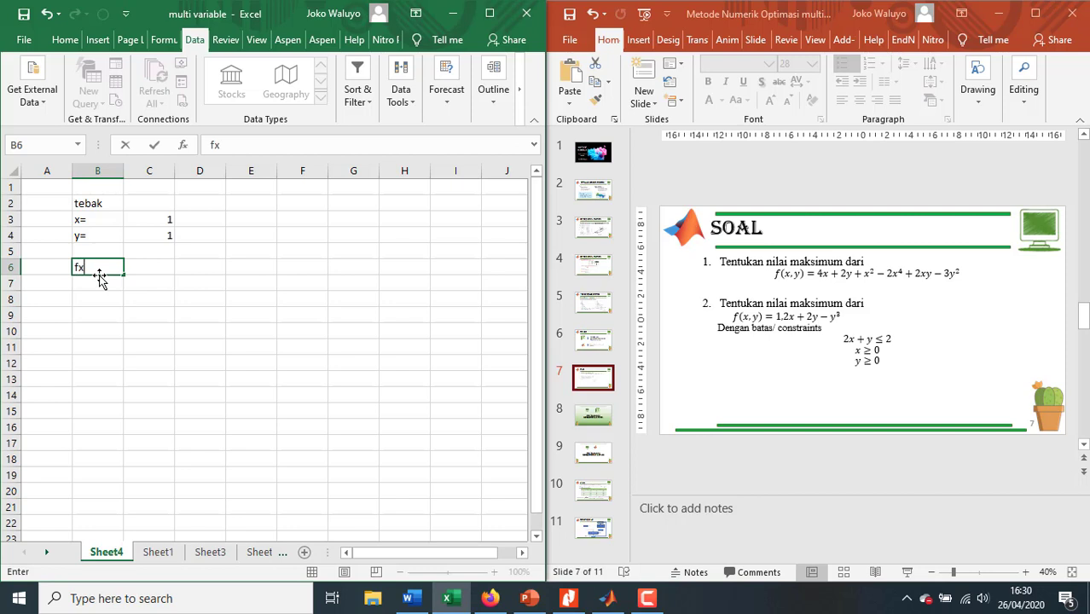
text(=)
key(Tab)
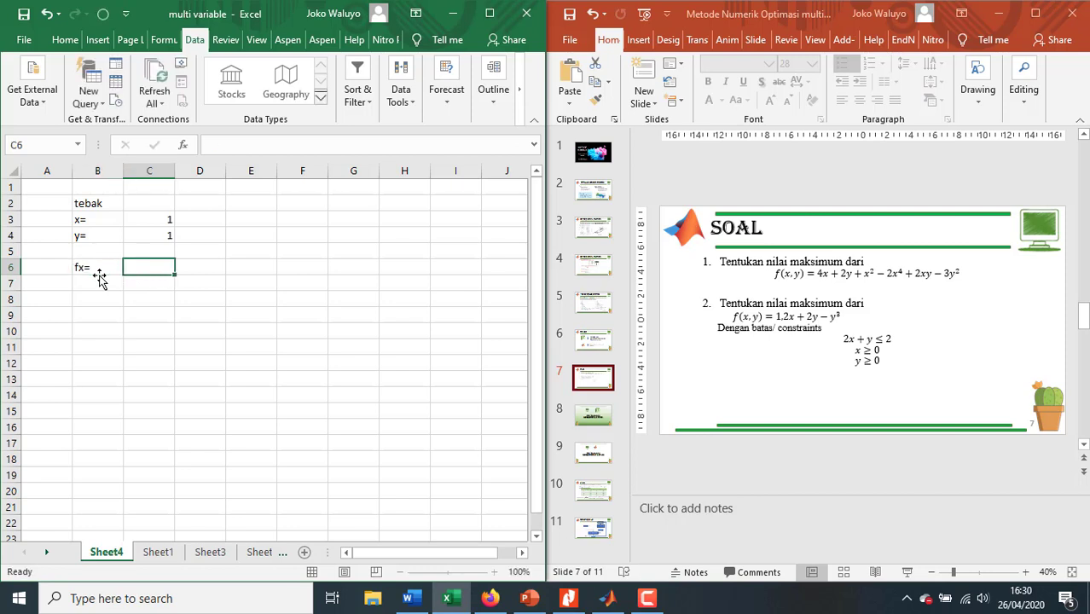
Enter the objective function formula =1.2*C3+2*C4-C4^3 in C6, beside the fx= label.
text(=1)
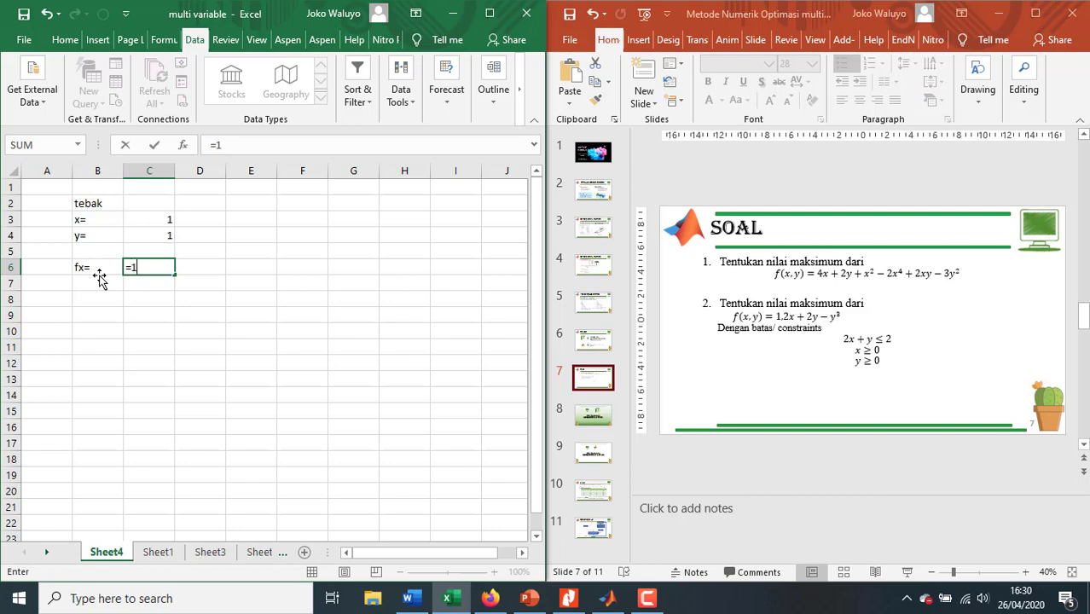
text(.2*)
key(Up)
key(Up)
key(Up)
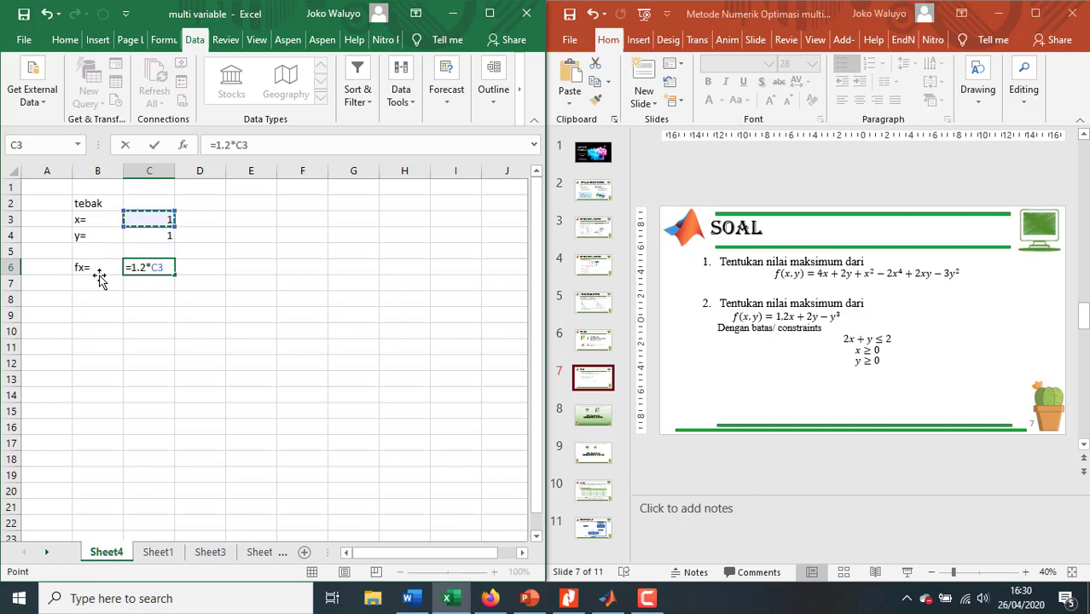
text(+2*)
key(Up)
key(Up)
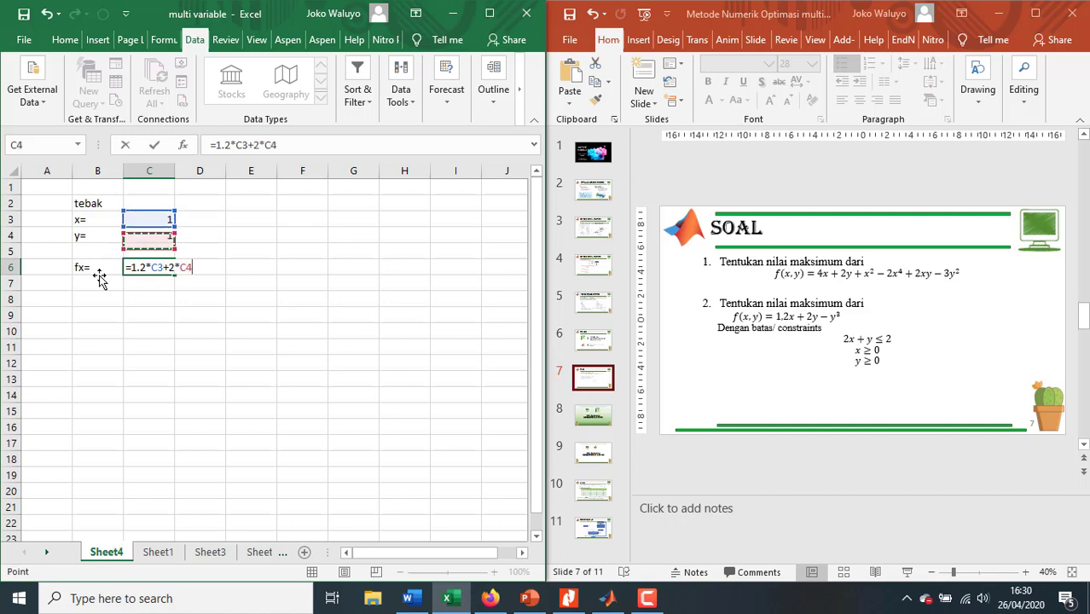
text(-)
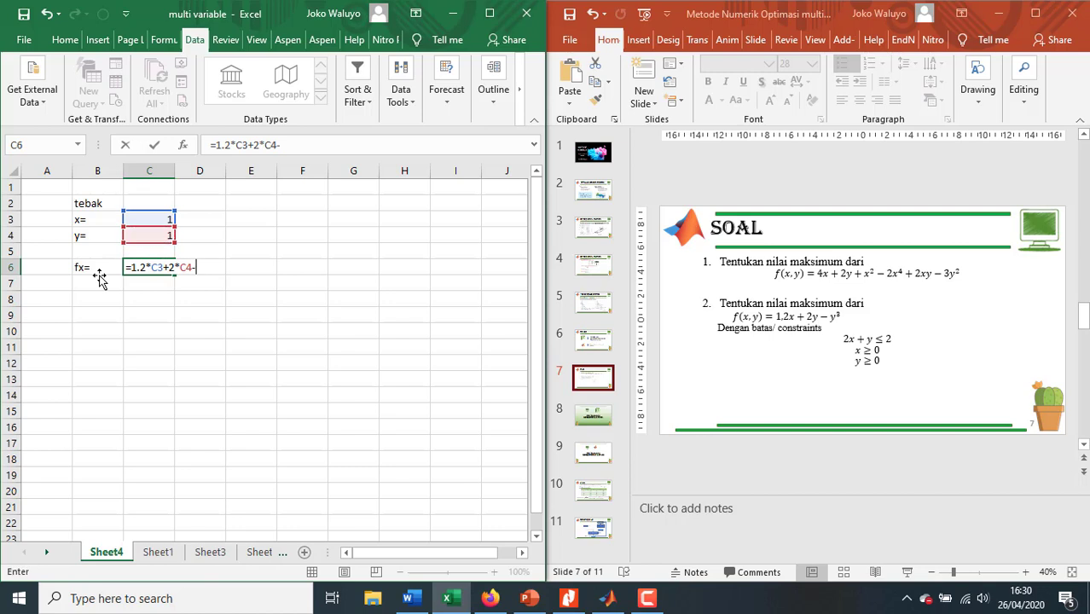
key(Up)
key(Up)
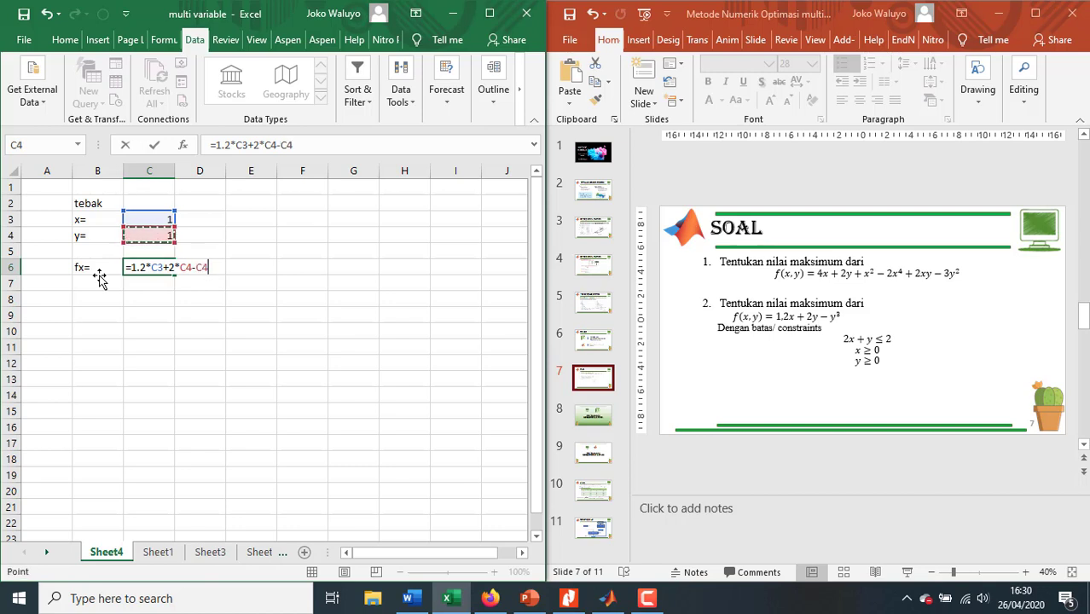
text(&)
key(BackSpace)
text(^3)
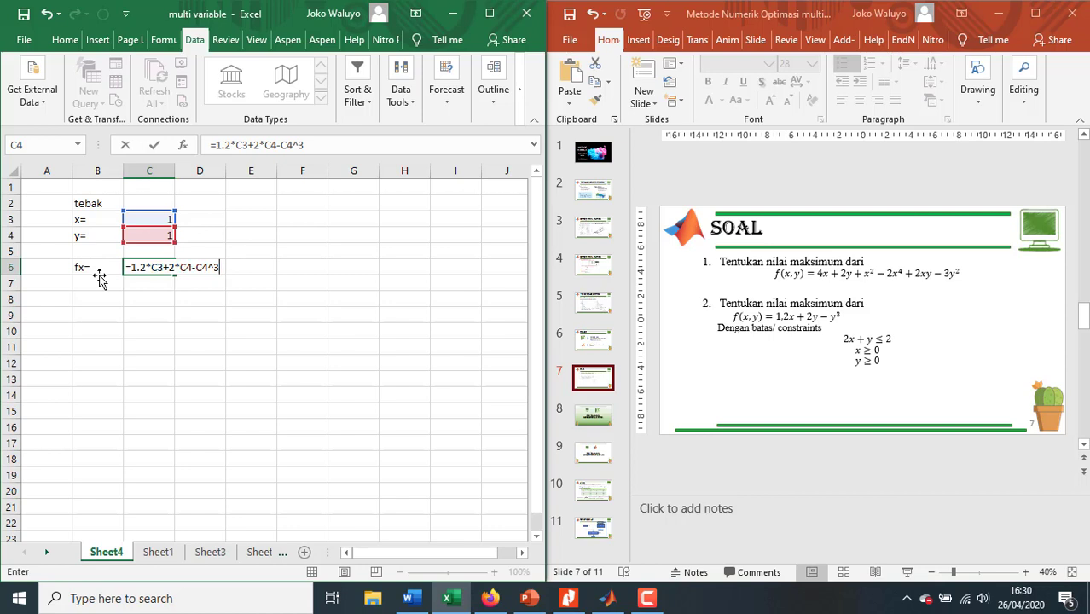
key(Return)
key(Return)
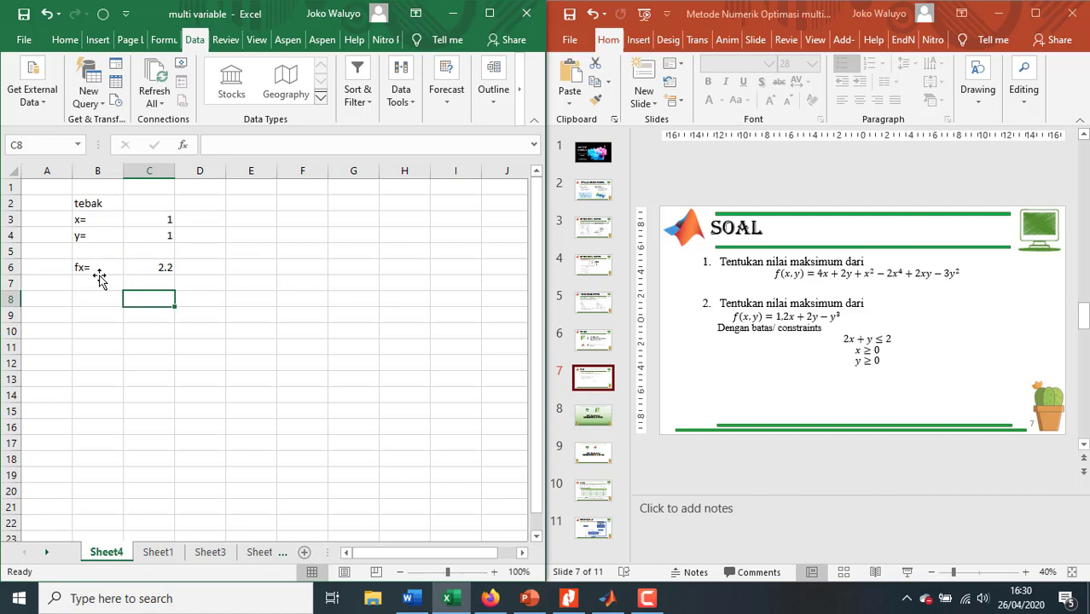
Enter the left side of the first constraint, 2x+y, in B8 as =2*C3+C4.
click(96, 296)
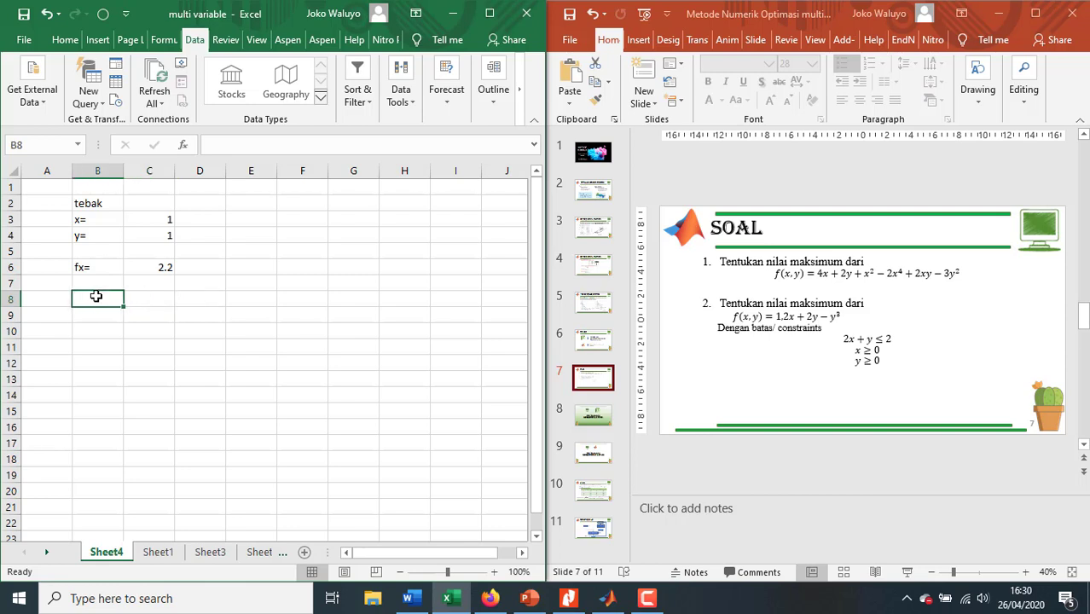
text(=)
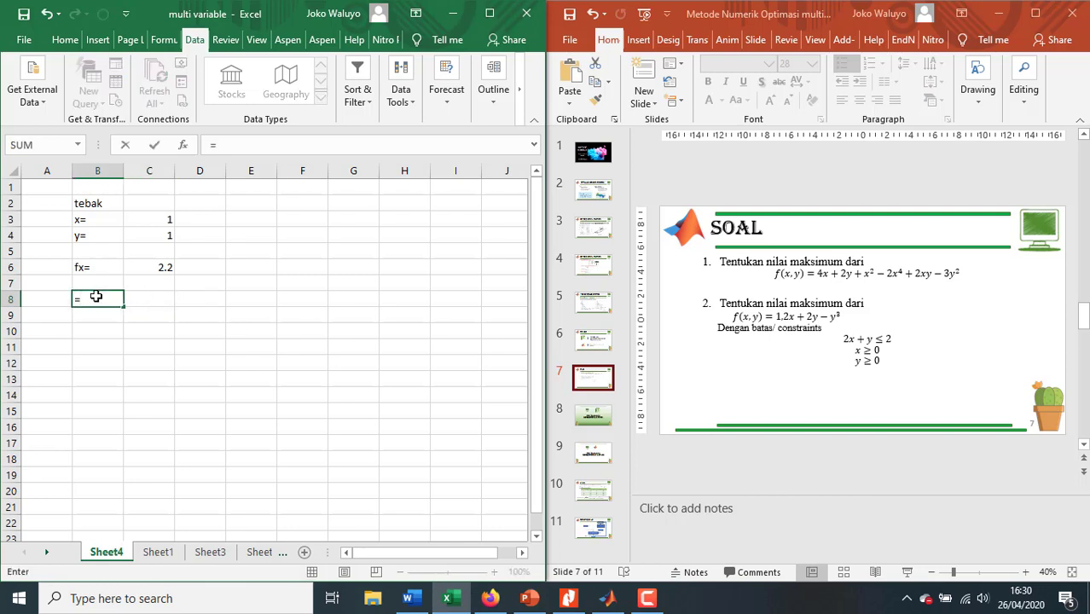
text(2*)
key(Up)
key(Up)
key(Up)
key(Up)
key(Up)
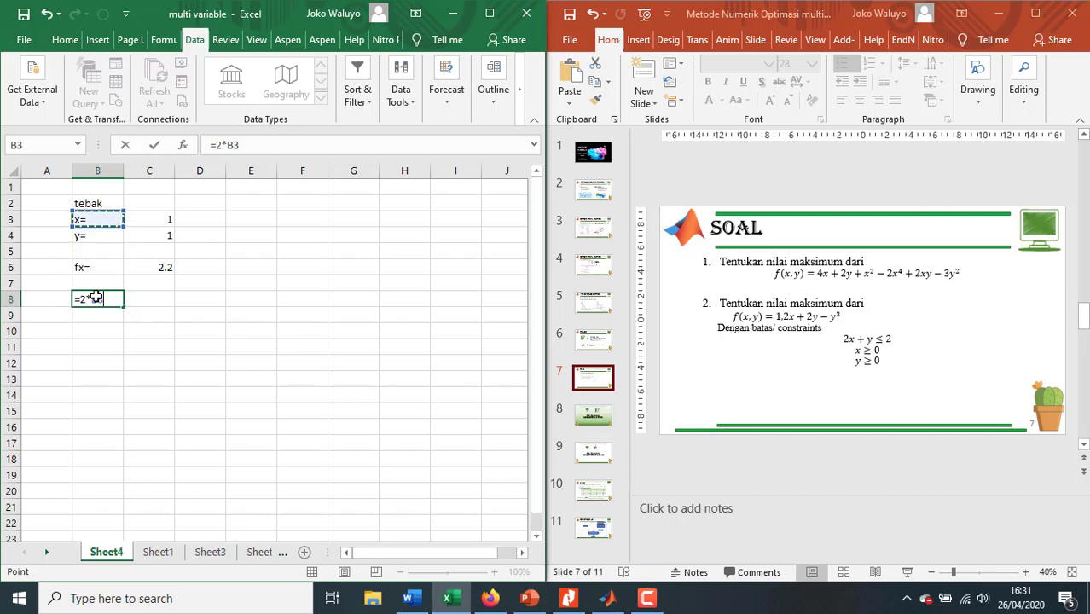
key(Right)
key(Right)
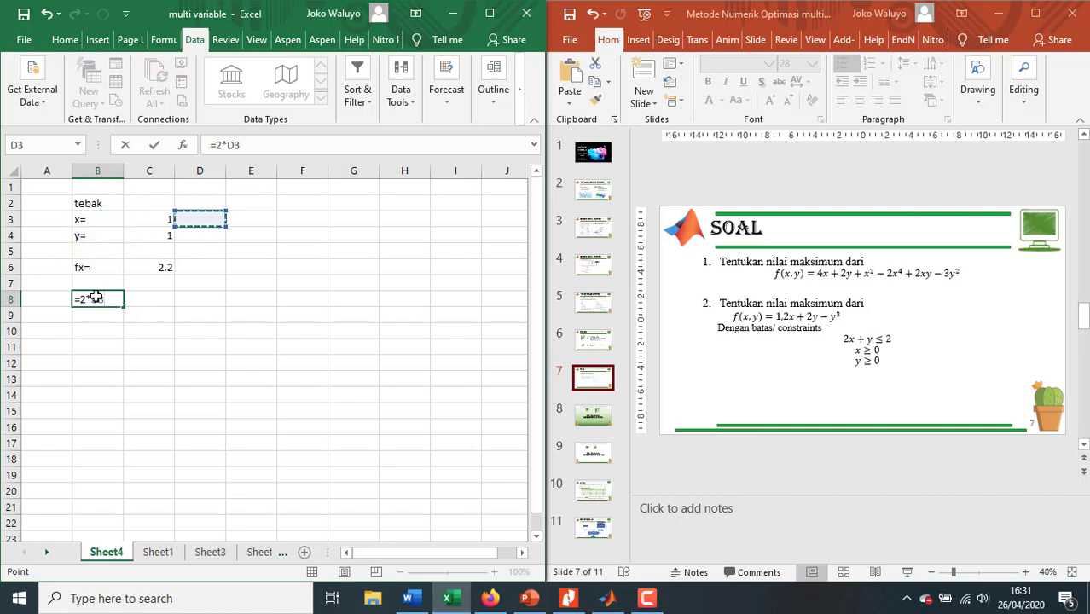
key(Left)
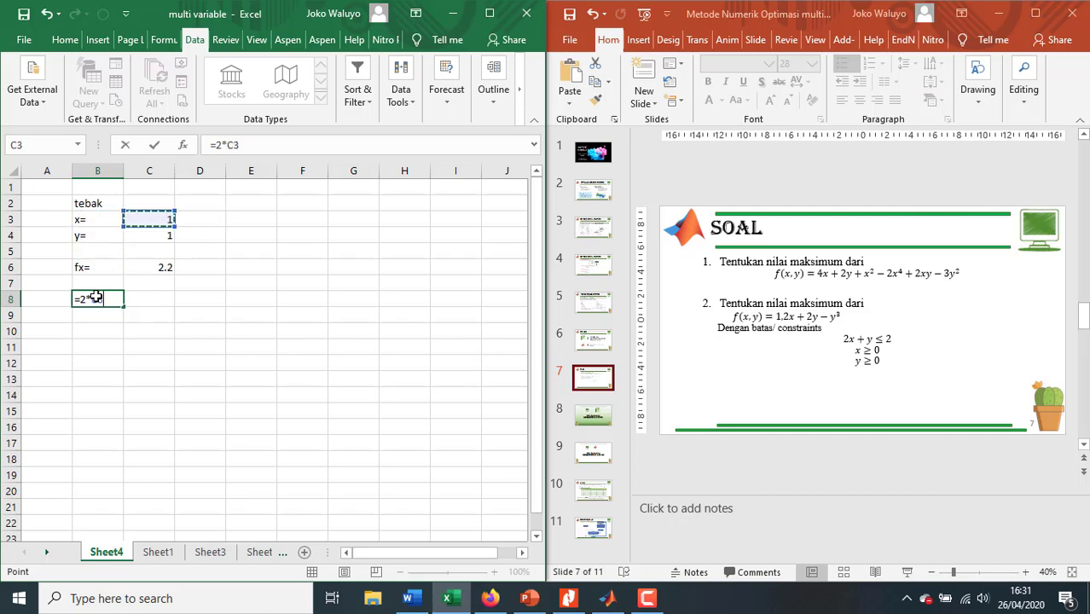
text(+)
key(Up)
key(Right)
key(Right)
key(Up)
key(Up)
key(Up)
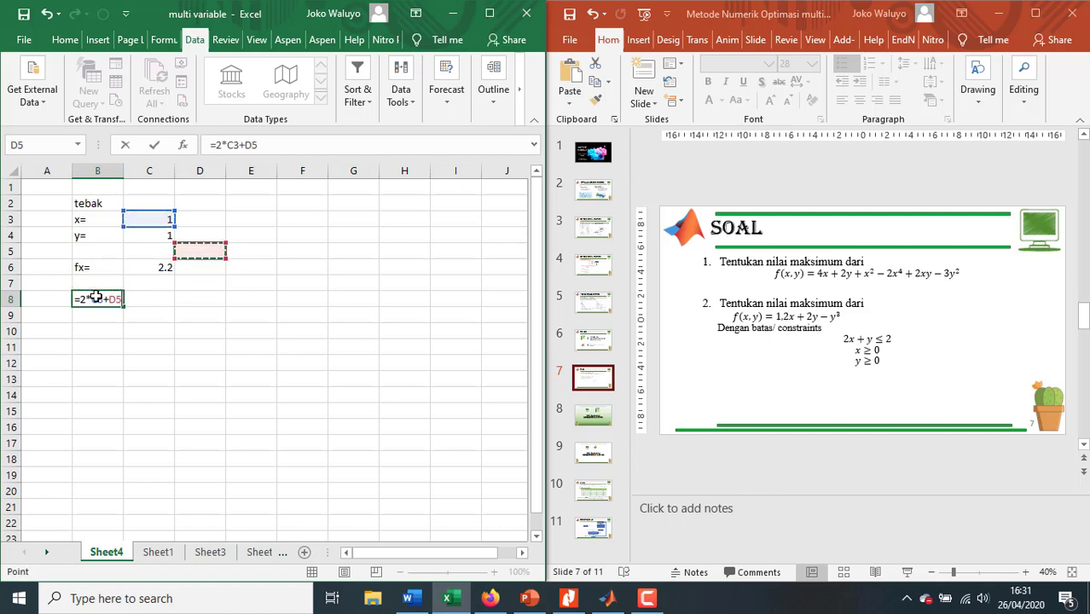
key(Left)
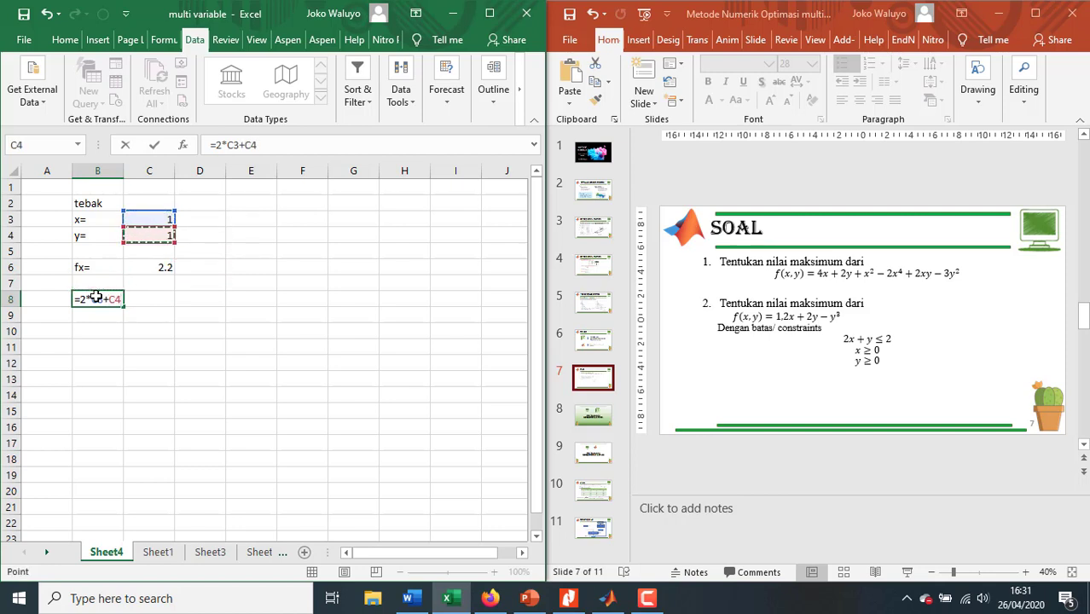
key(Return)
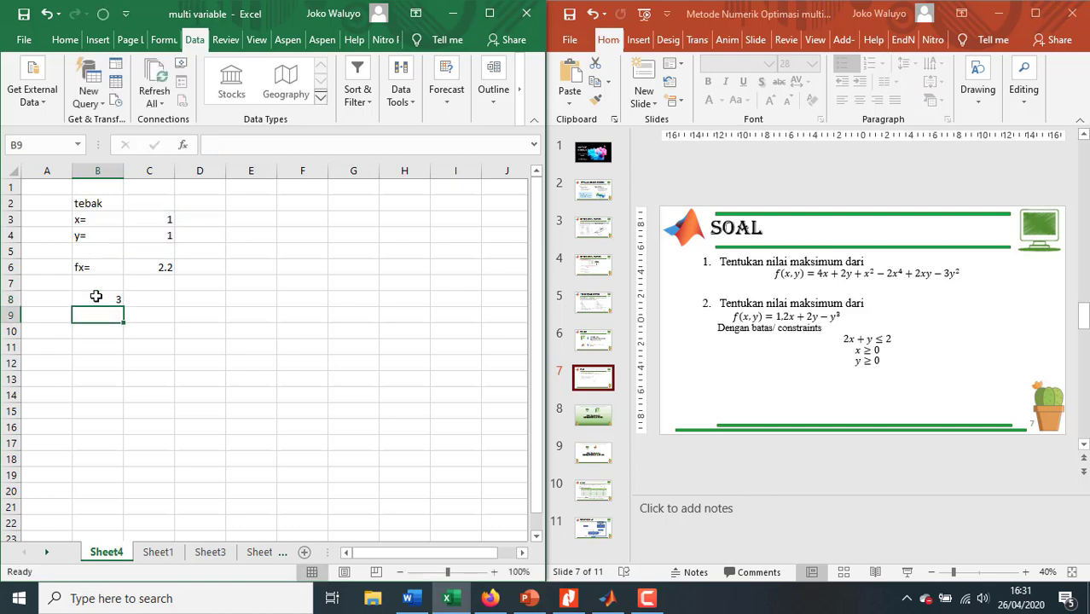
Write the first constraint's limit ≤2 in C8, inserting the less-than-or-equal sign as a symbol.
click(149, 299)
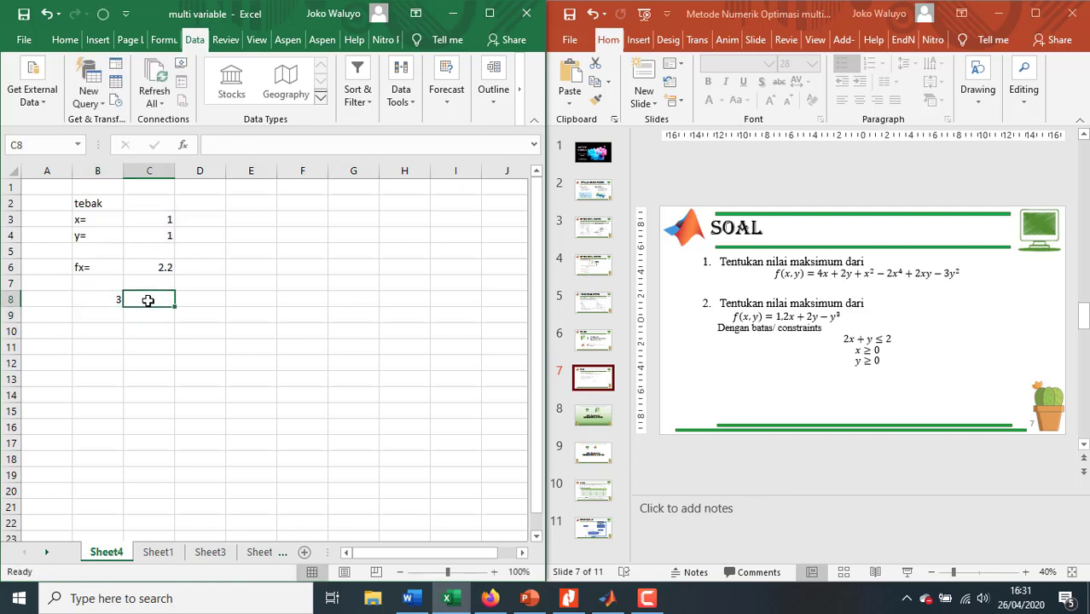
click(90, 40)
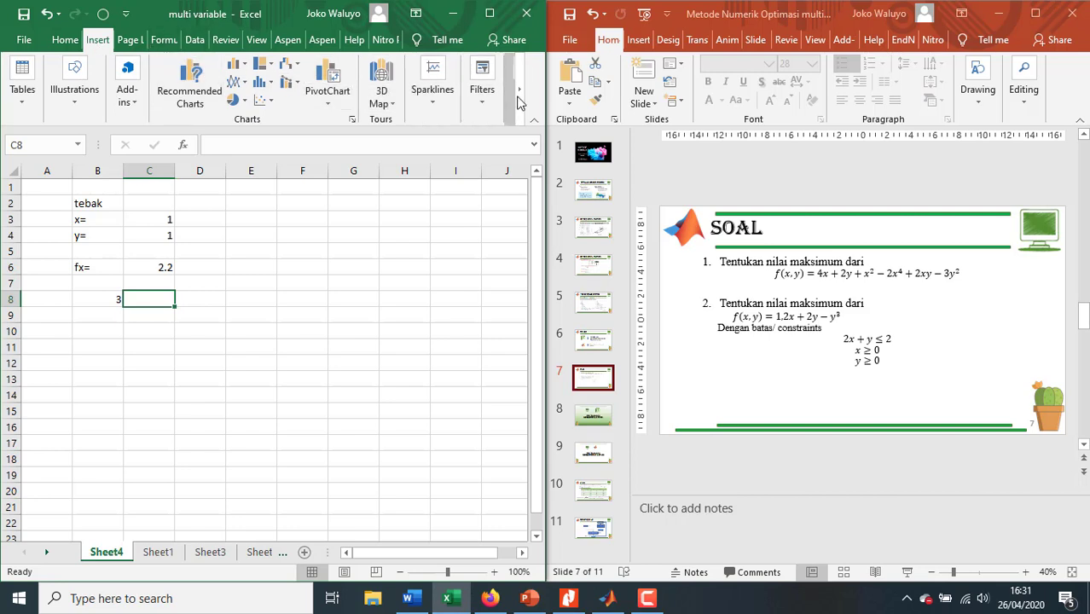
click(519, 90)
click(498, 89)
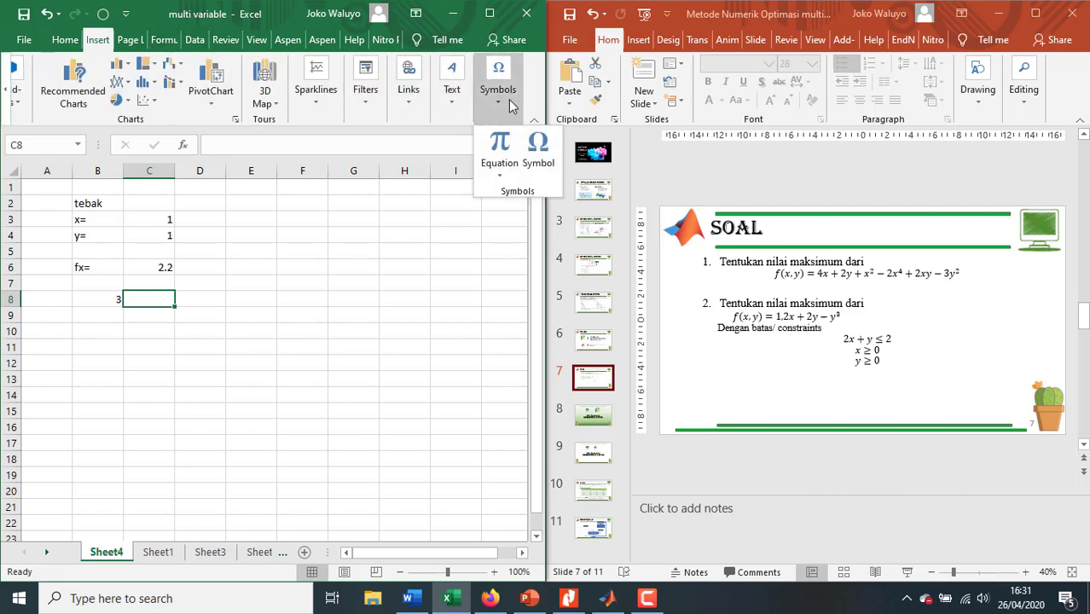
click(548, 158)
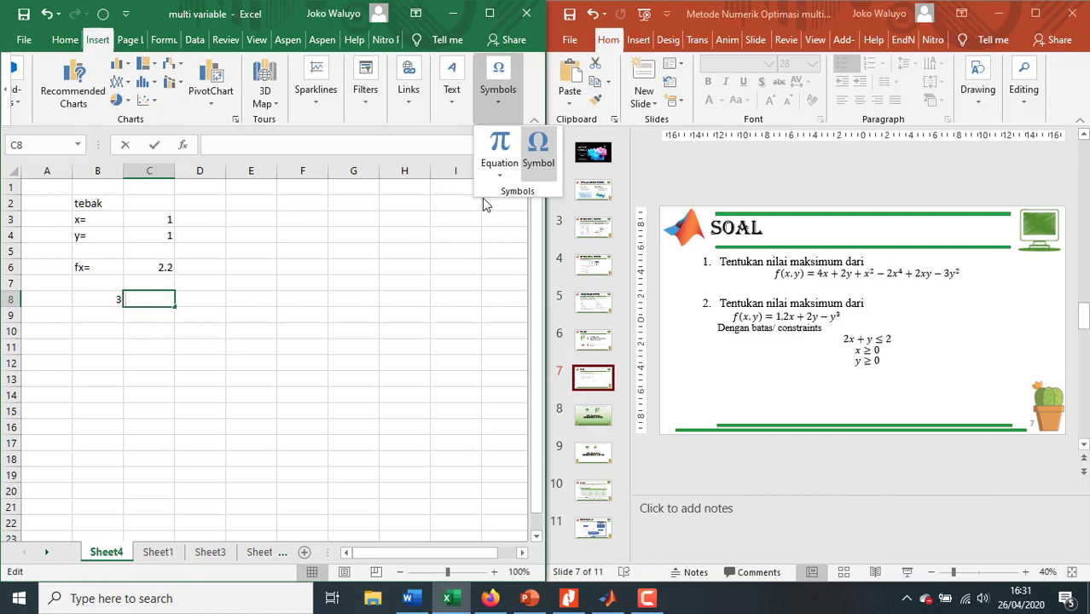
click(531, 159)
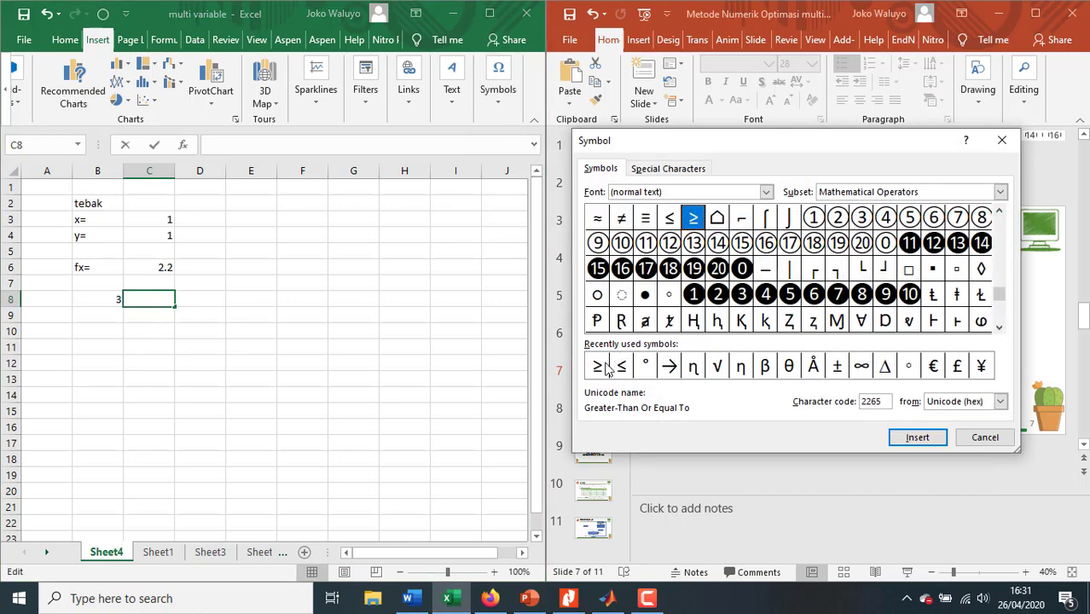
click(621, 366)
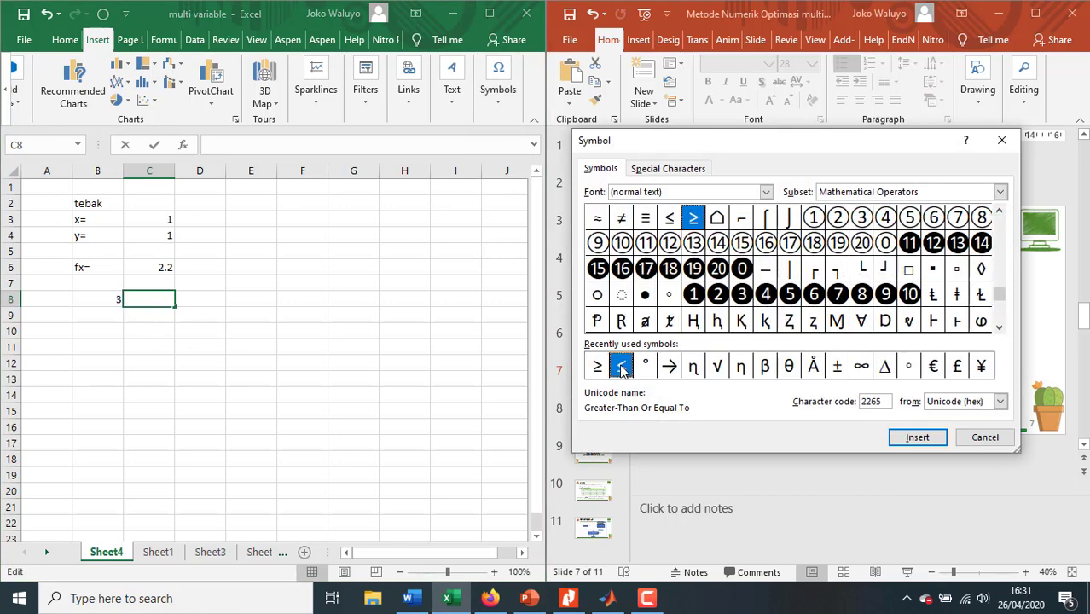
click(912, 437)
click(979, 438)
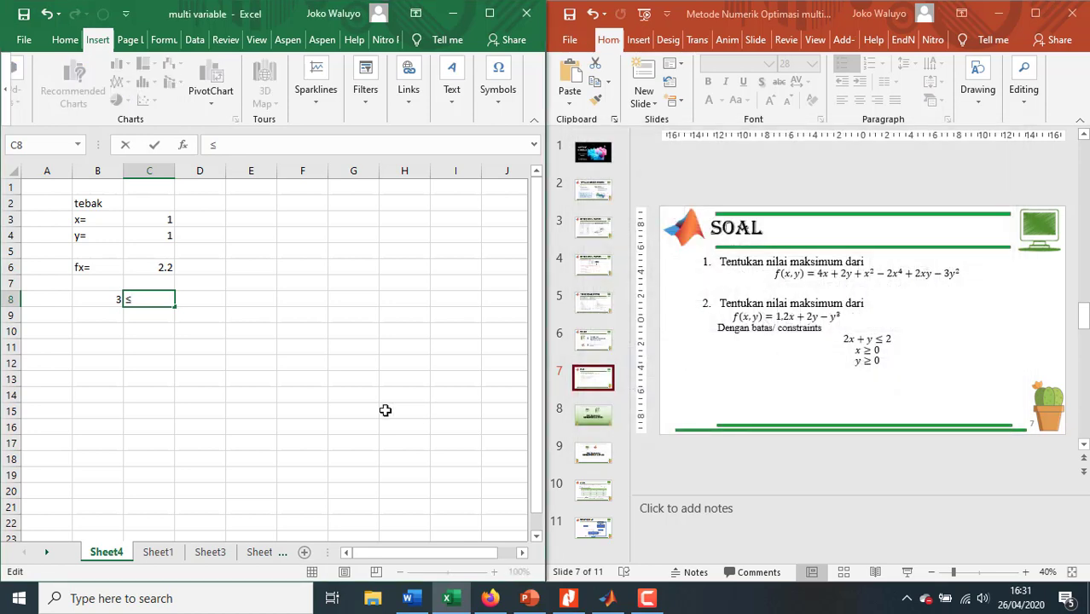
text(2)
Reference the x guess in B9 with =C3 for the second constraint.
click(118, 318)
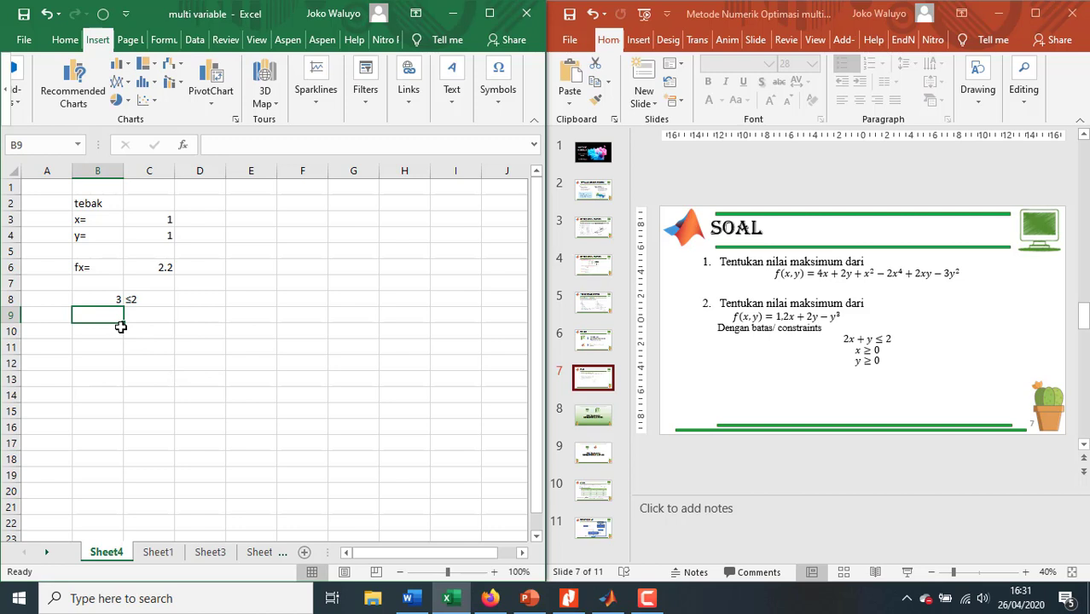
text(=)
click(162, 223)
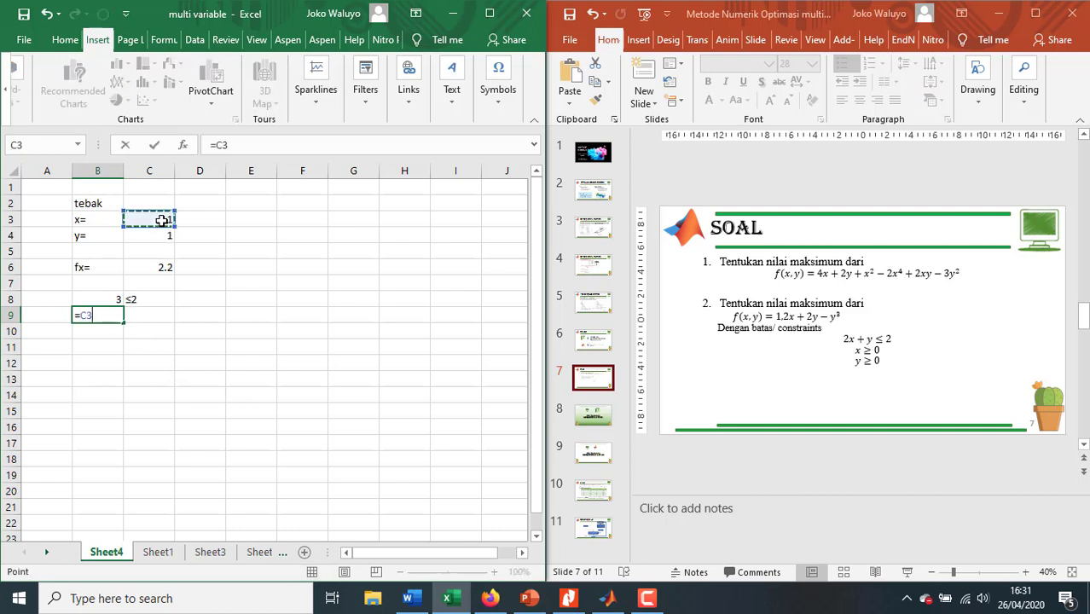
key(Return)
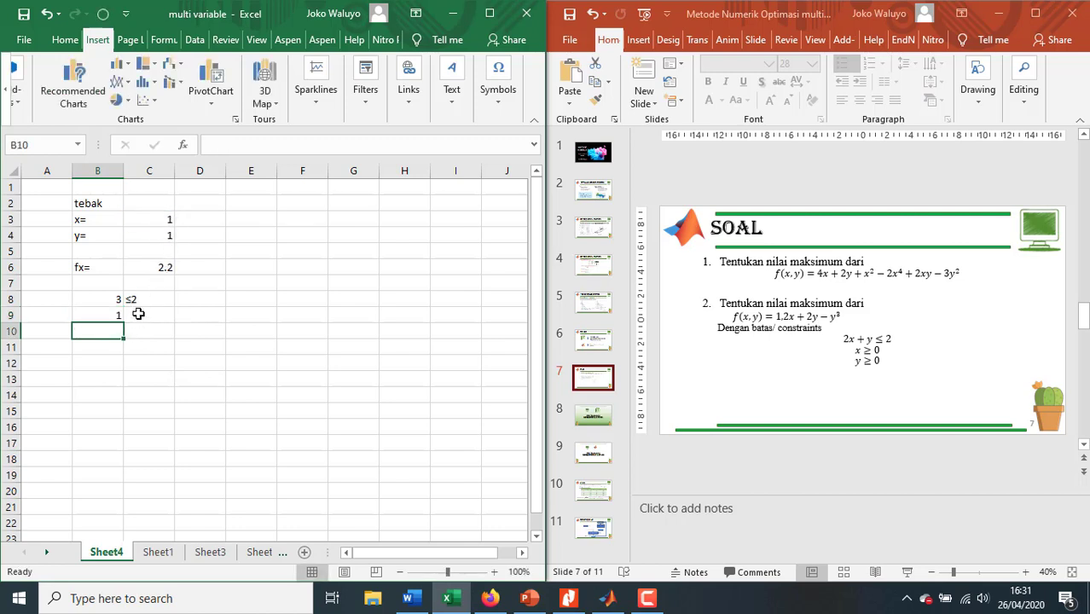
Write the second constraint's limit ≥0 in C9, inserting the greater-than-or-equal sign as a symbol.
click(138, 313)
click(498, 90)
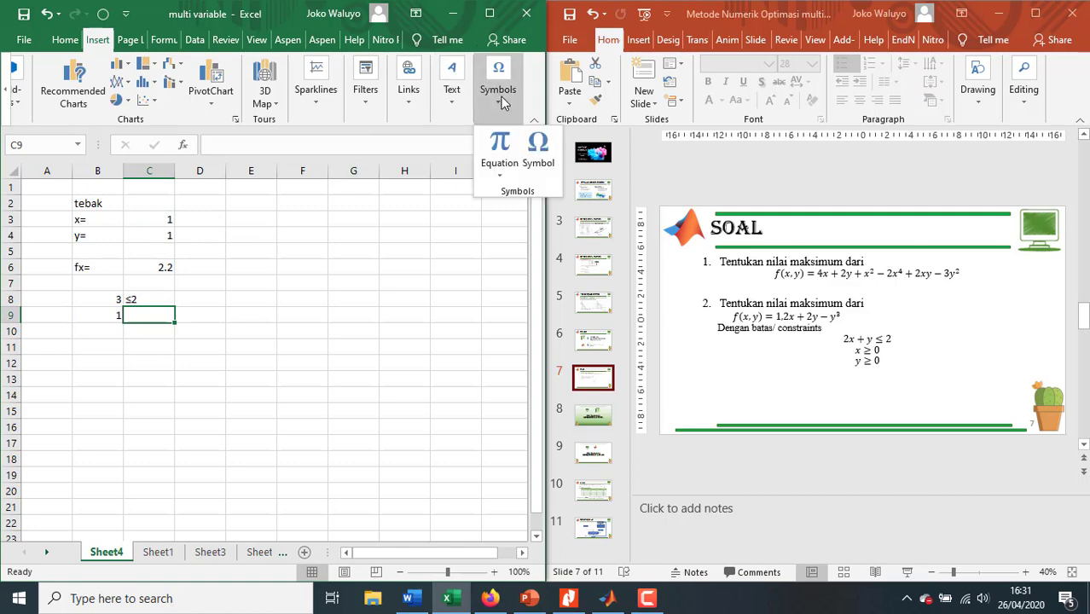
click(538, 154)
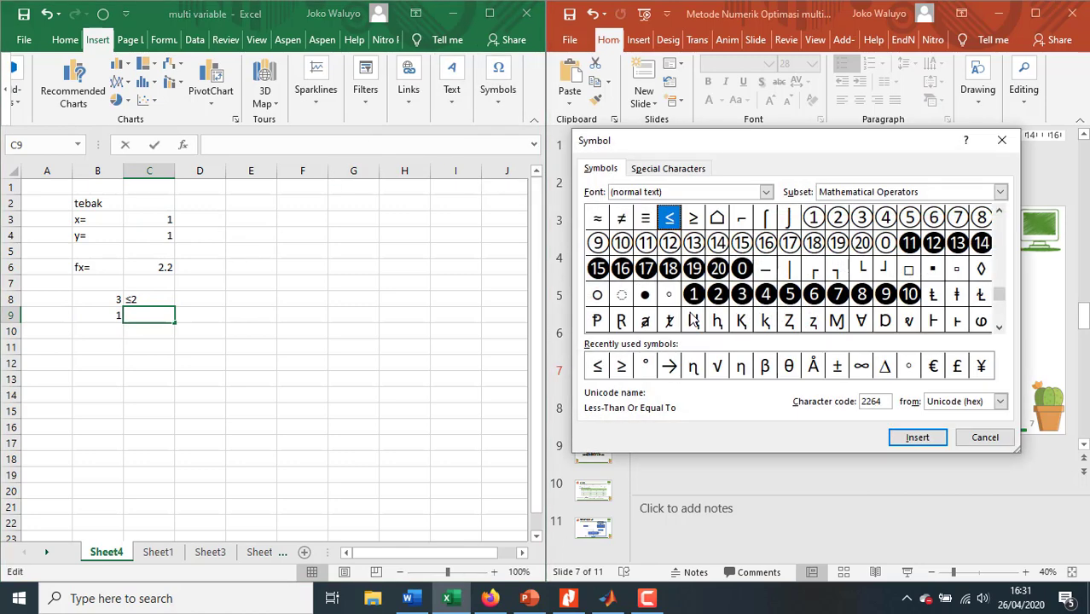
click(621, 367)
click(910, 438)
click(960, 442)
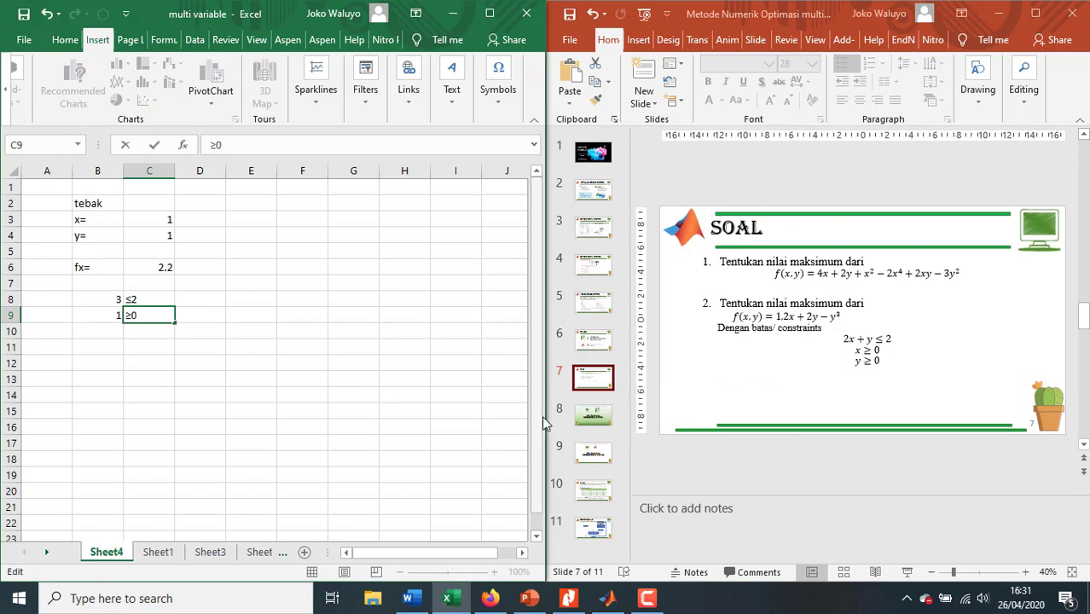
key(Return)
Reference the y guess in B10 with =C4 for the third constraint.
click(109, 330)
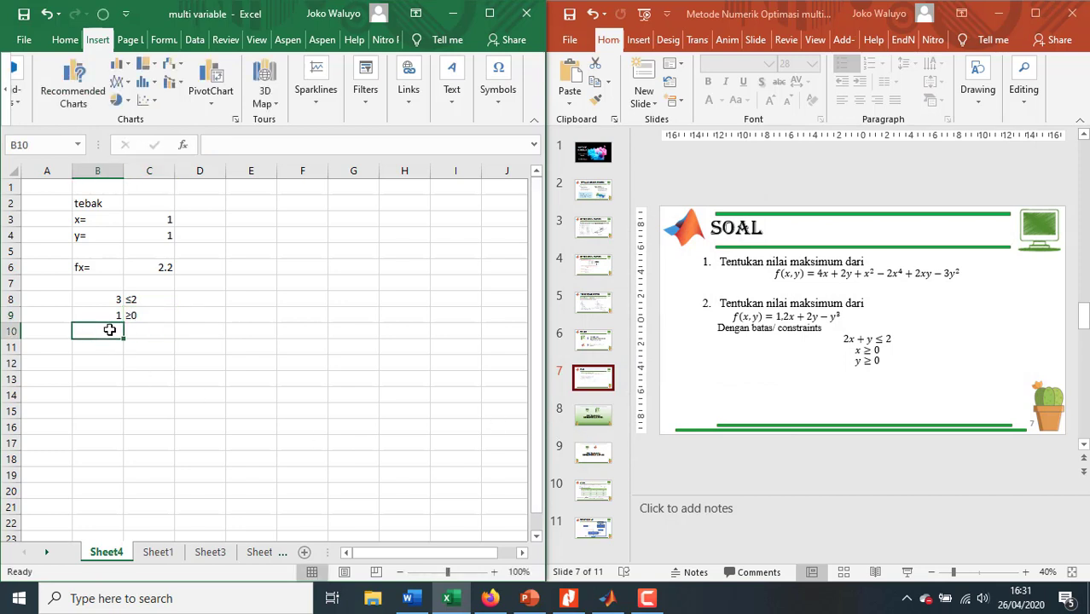
text(=)
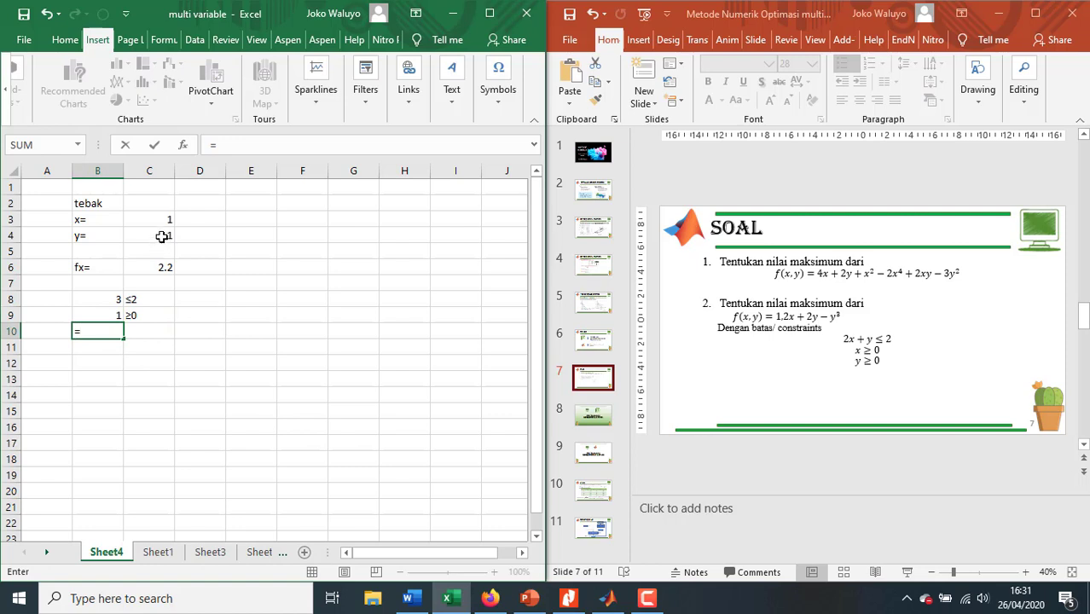
click(160, 236)
key(Return)
Copy the ≥0 limit from C9 into C10 for the y constraint.
click(138, 313)
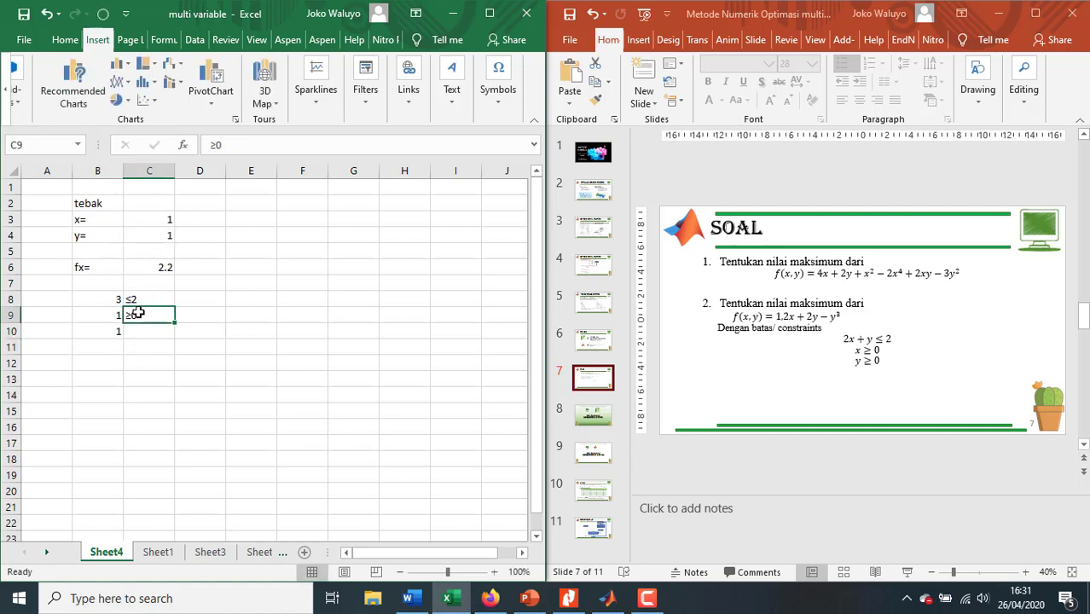
key(ctrl+c)
click(143, 329)
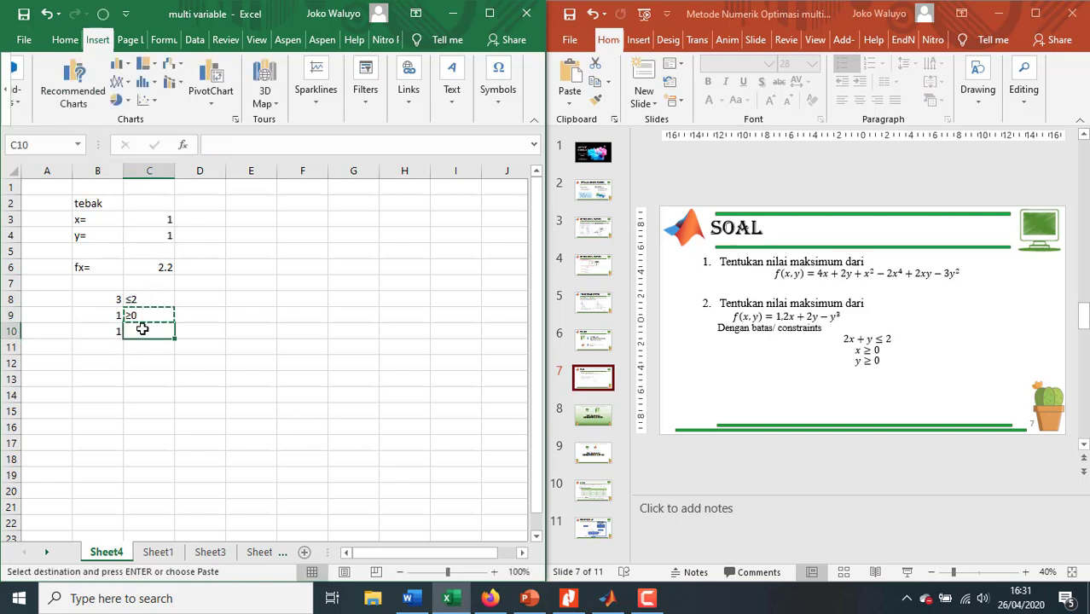
key(Return)
click(211, 316)
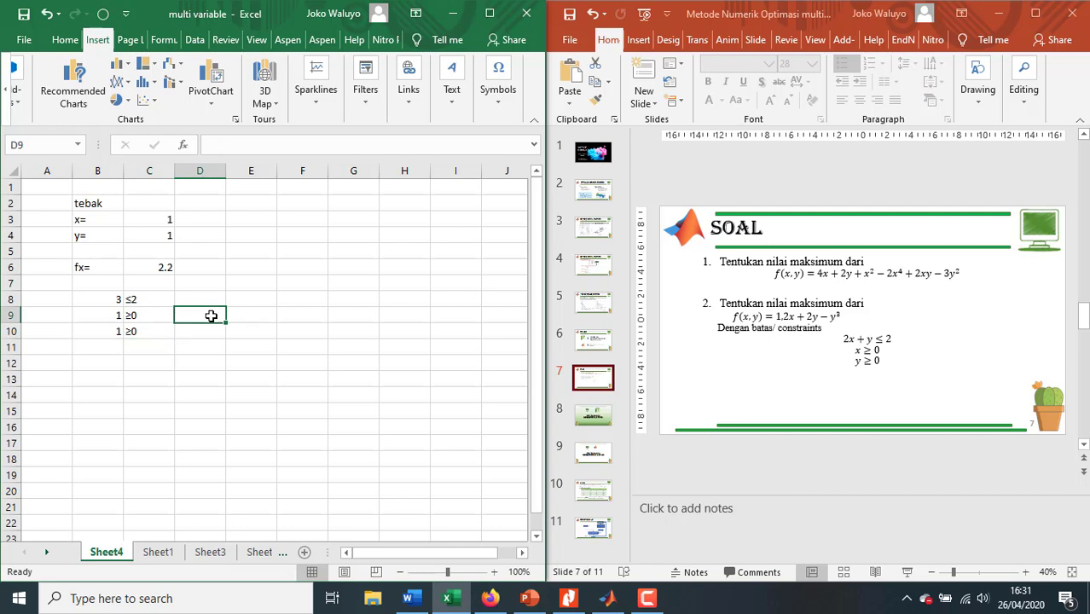
Open Solver and set the function value in C6 as the objective to maximise.
click(146, 270)
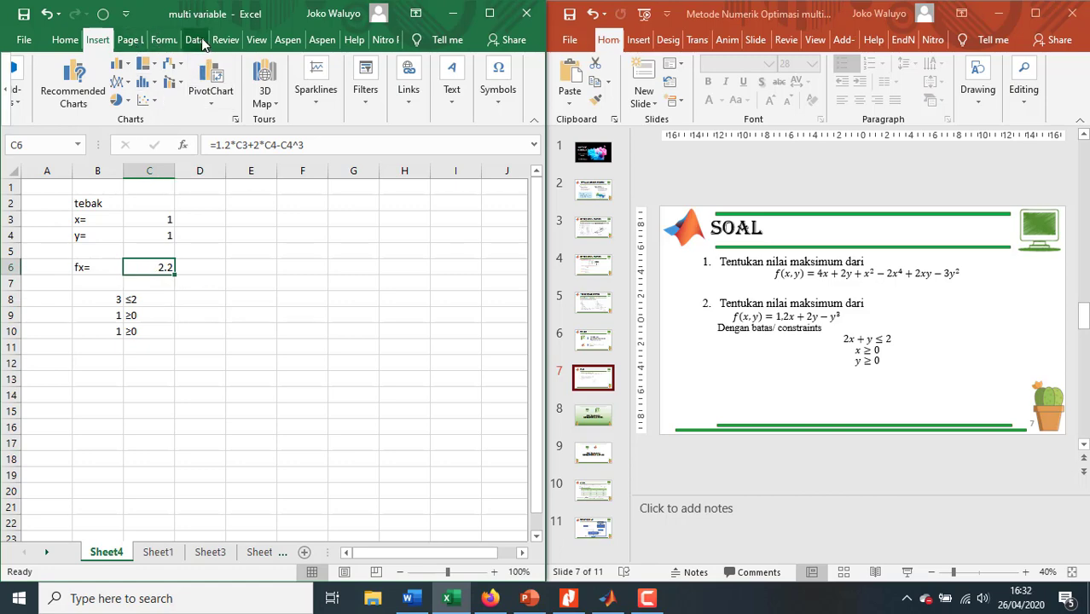
click(198, 40)
click(524, 101)
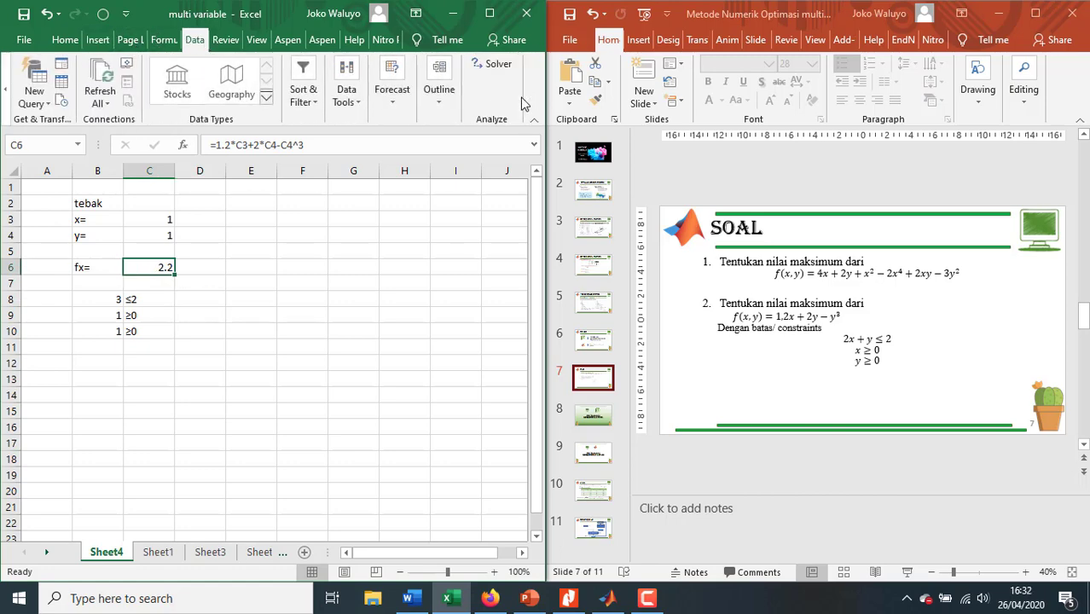
click(492, 64)
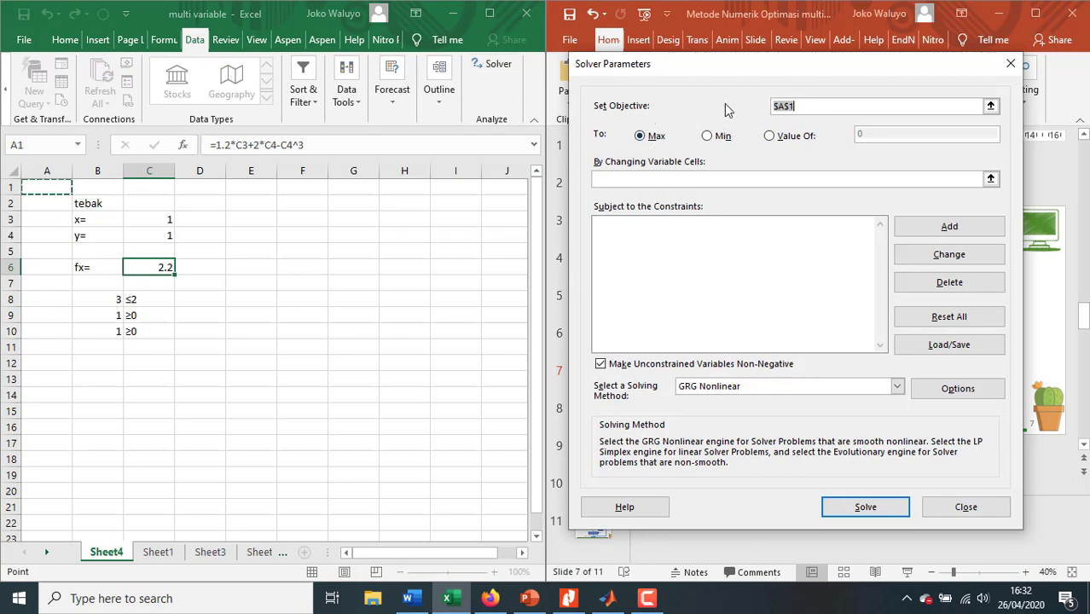
click(149, 267)
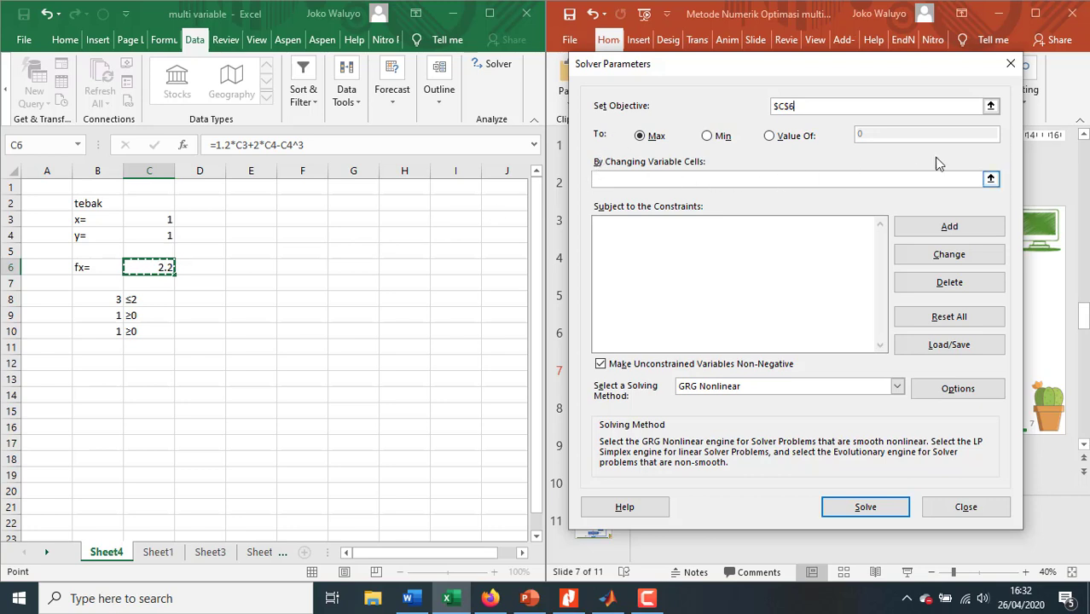
Set the x and y guess cells C3:C4 as Solver's changing variable cells.
click(990, 178)
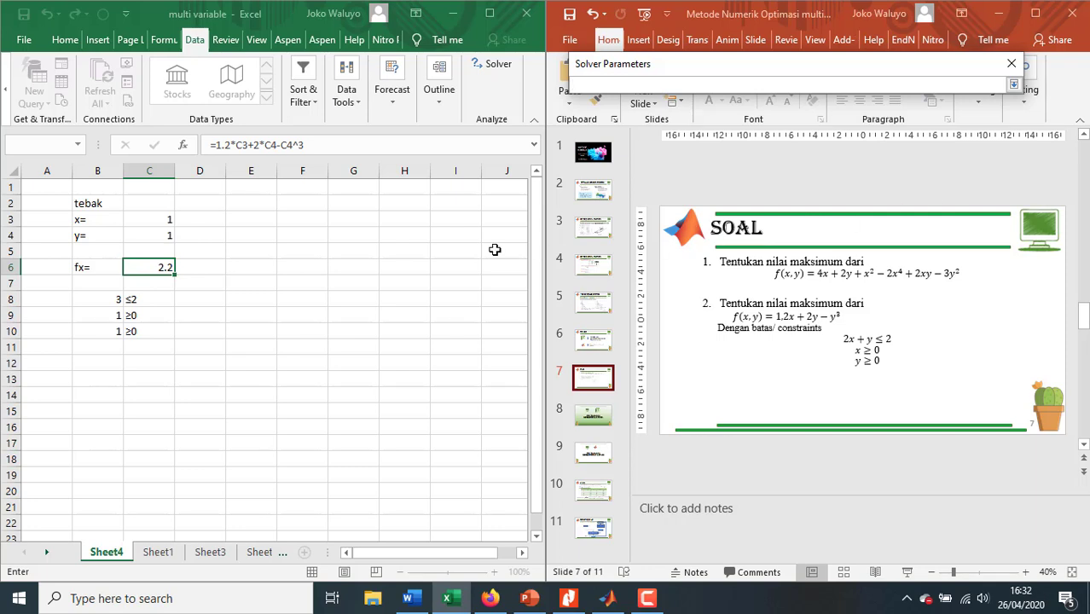
drag(150, 219, 148, 231)
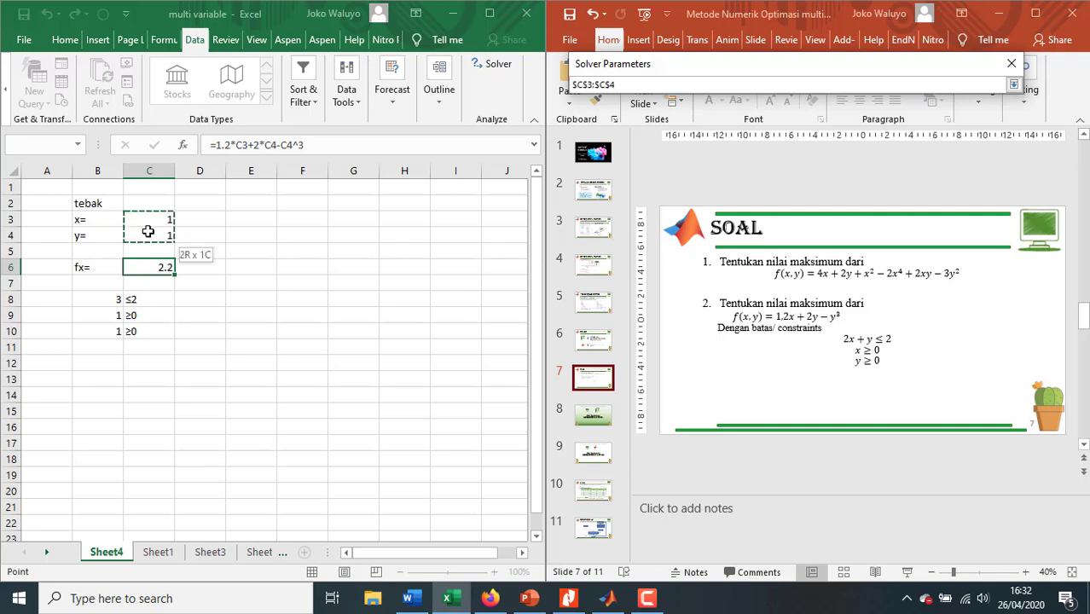
click(1013, 85)
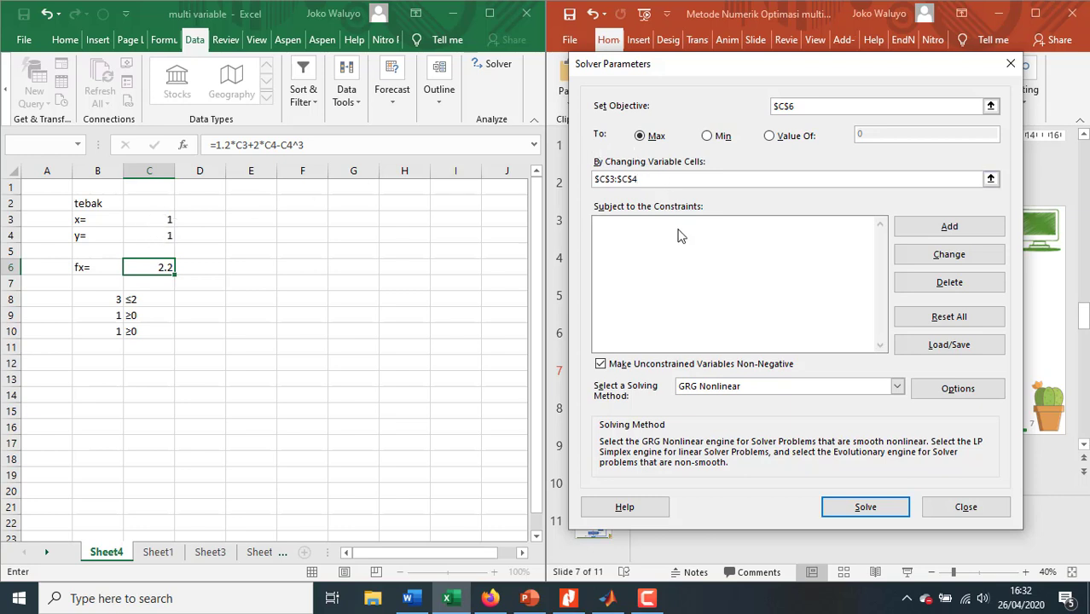
Add the Solver constraint B8 <= 2 for the 2x+y limit.
click(962, 228)
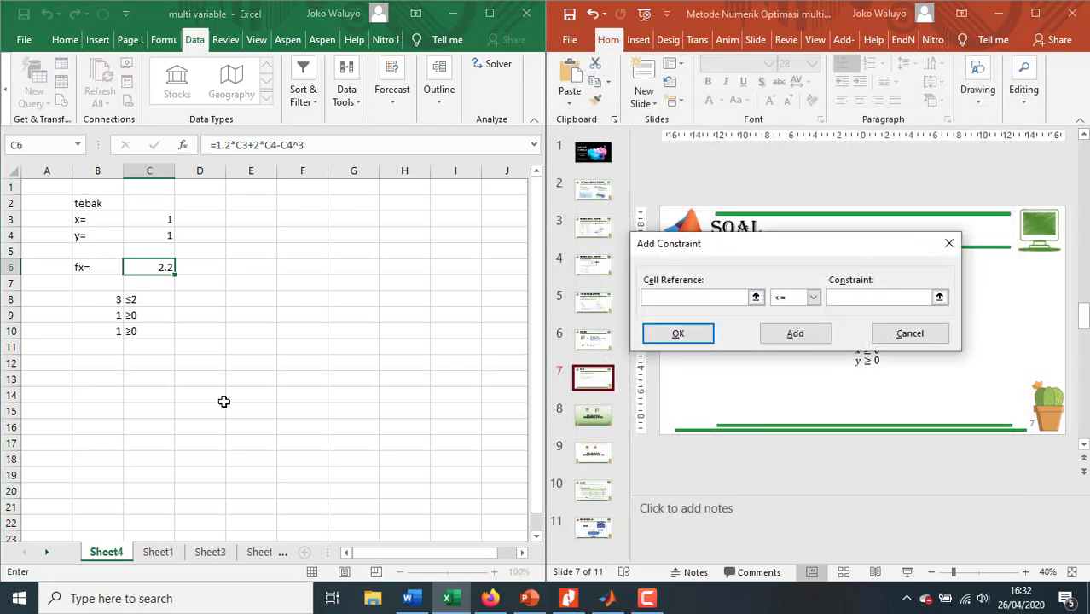
click(104, 301)
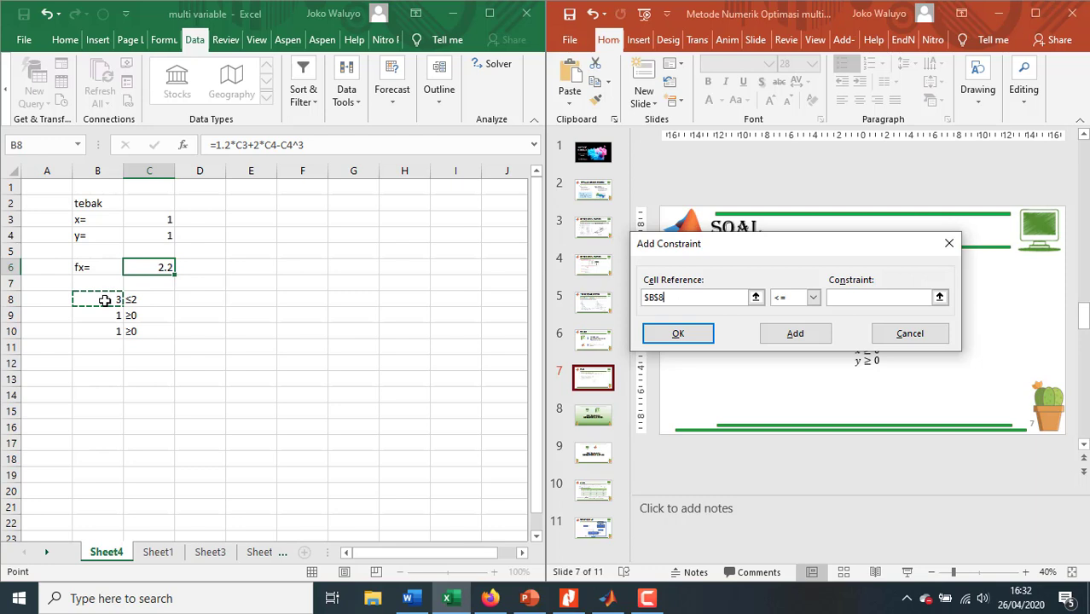
drag(825, 243, 574, 193)
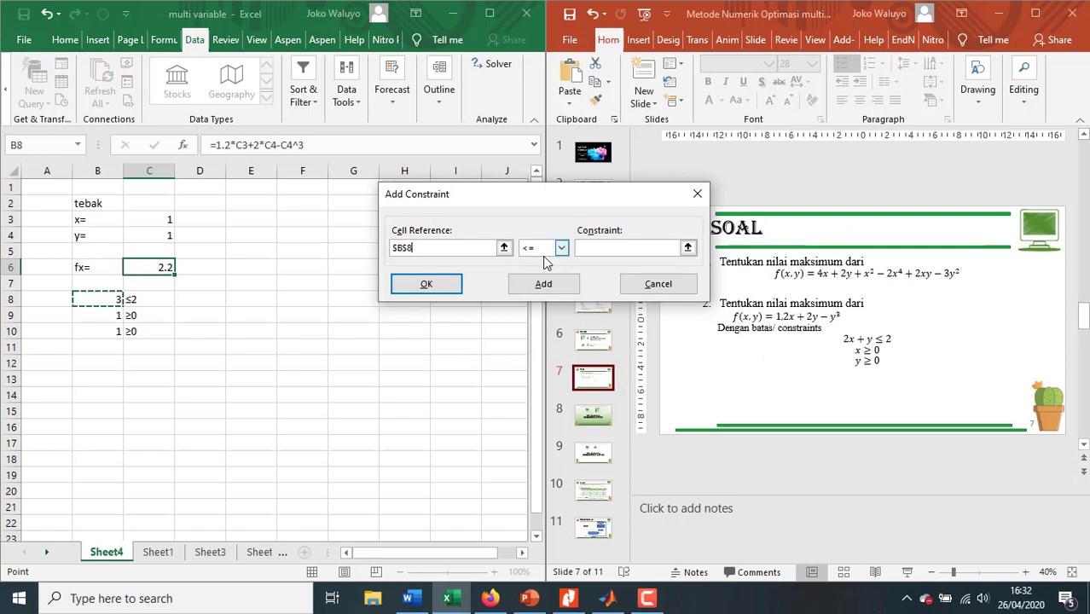
click(595, 251)
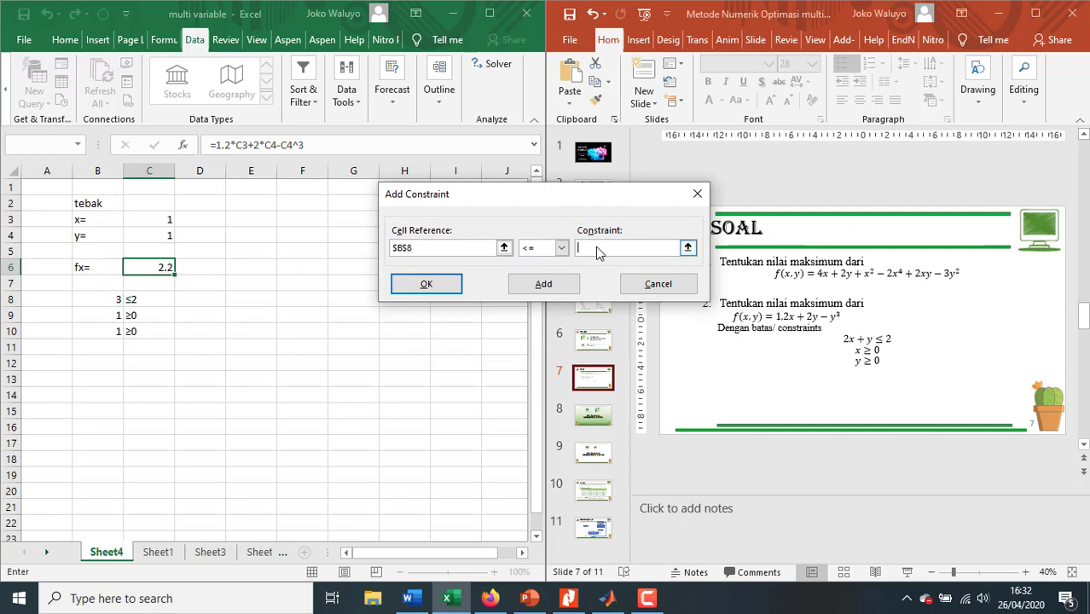
text(2)
click(538, 287)
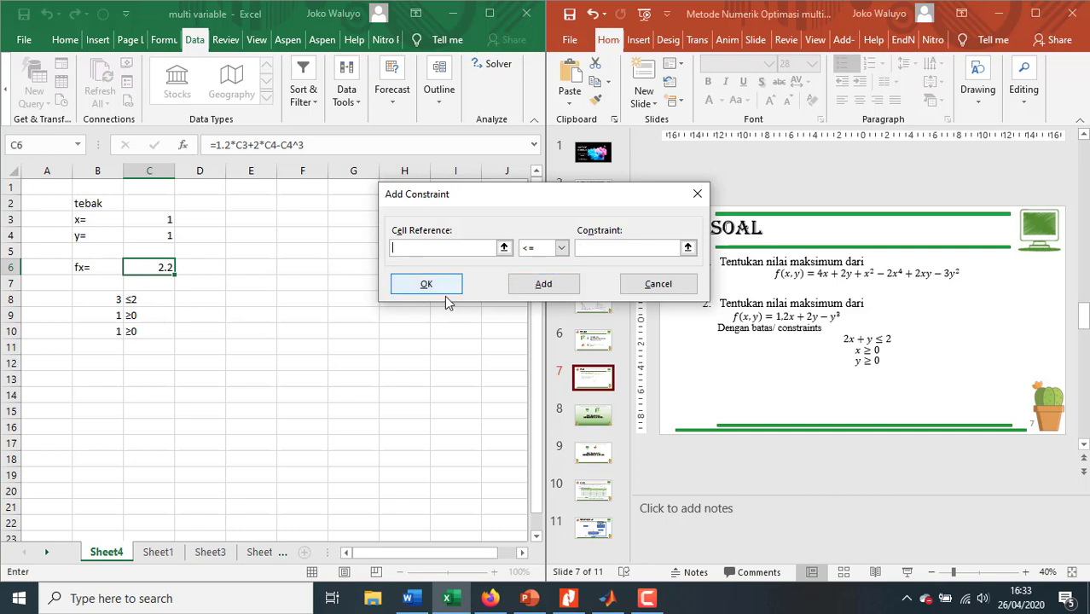
Add the Solver constraint B9 >= 0 for x.
click(105, 317)
click(560, 248)
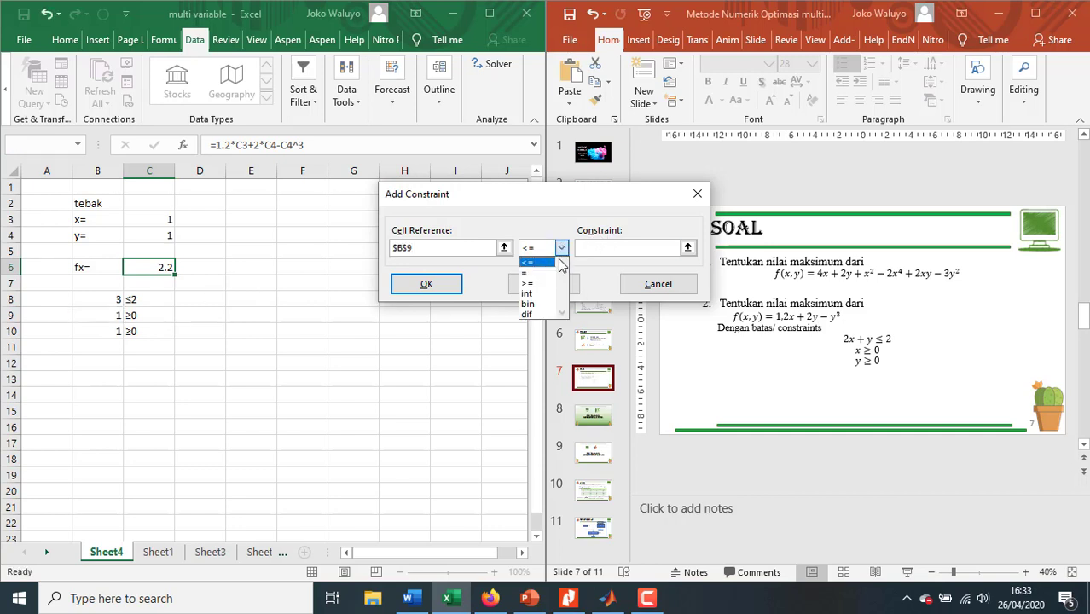
click(553, 282)
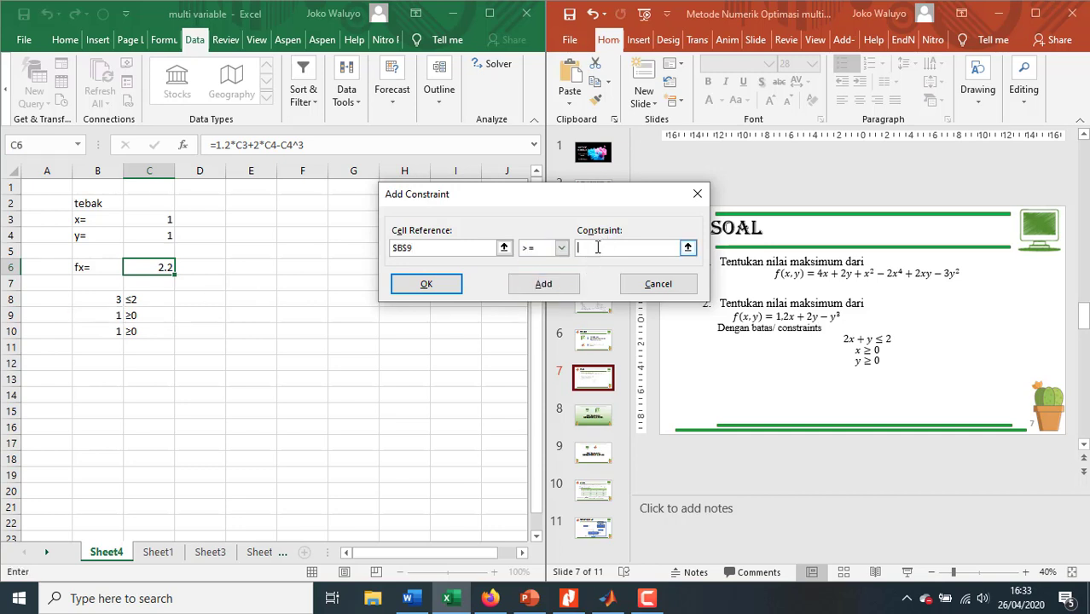
text(0)
click(543, 283)
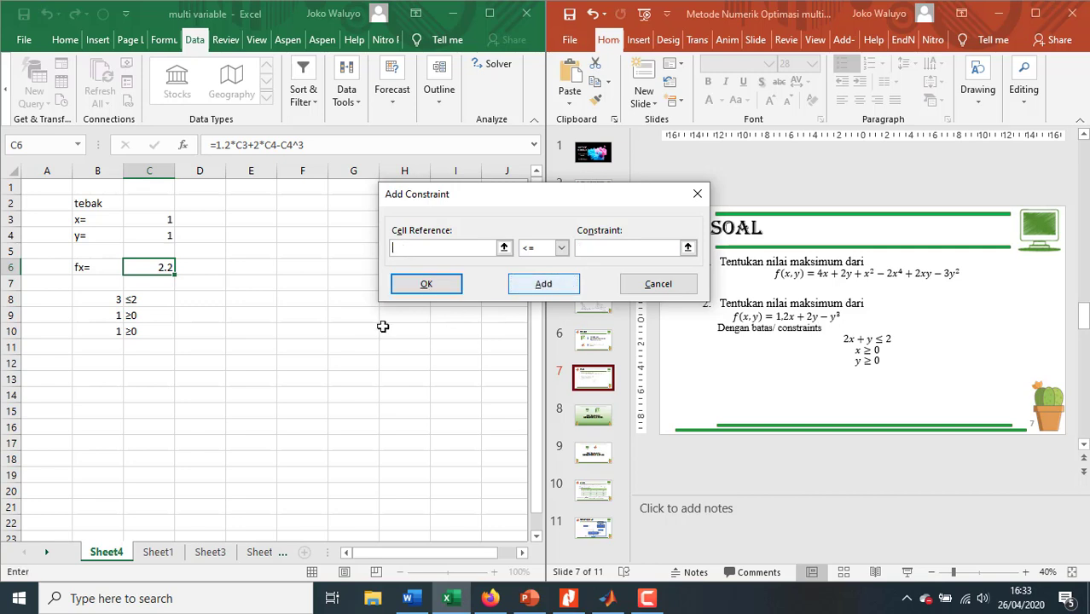
Add the Solver constraint B10 >= 0 for y and return to the Solver parameters.
click(94, 335)
click(561, 247)
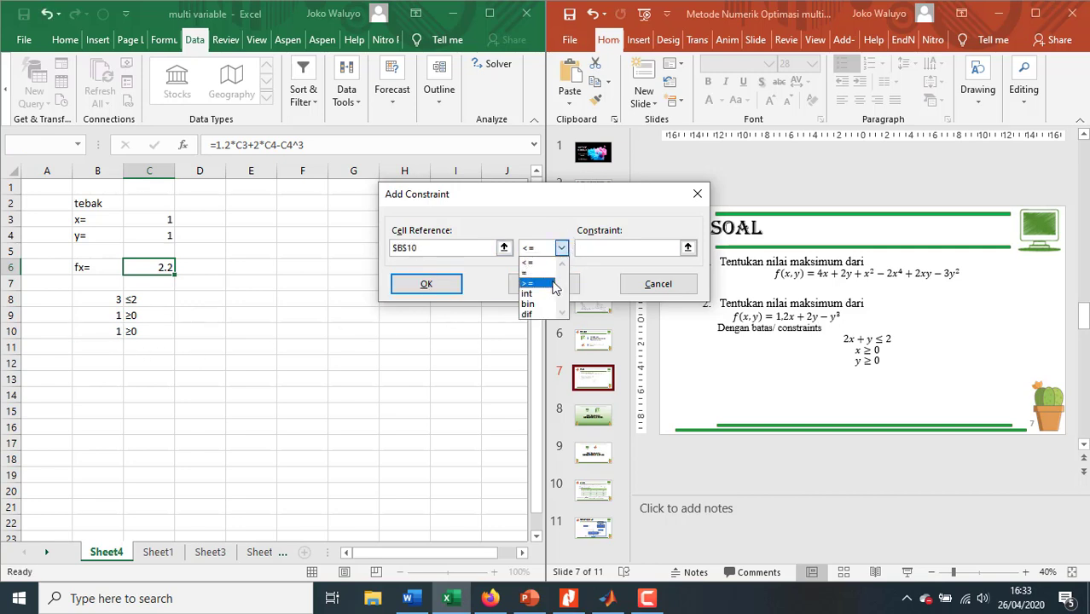
click(552, 282)
text(0)
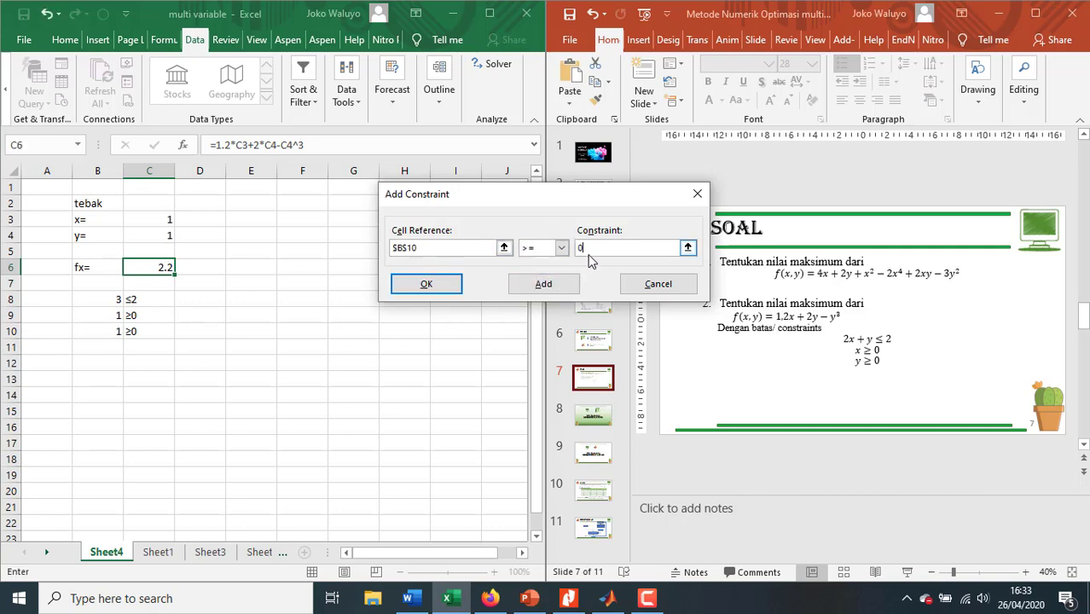
click(426, 284)
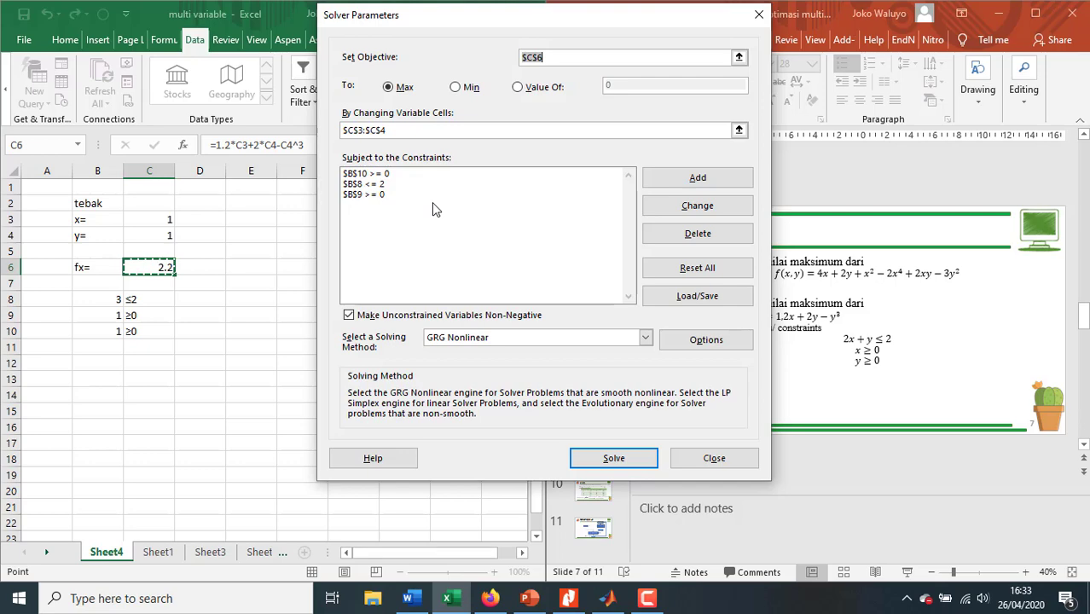
Solve the constrained maximisation with GRG Nonlinear and keep the Solver solution.
click(603, 461)
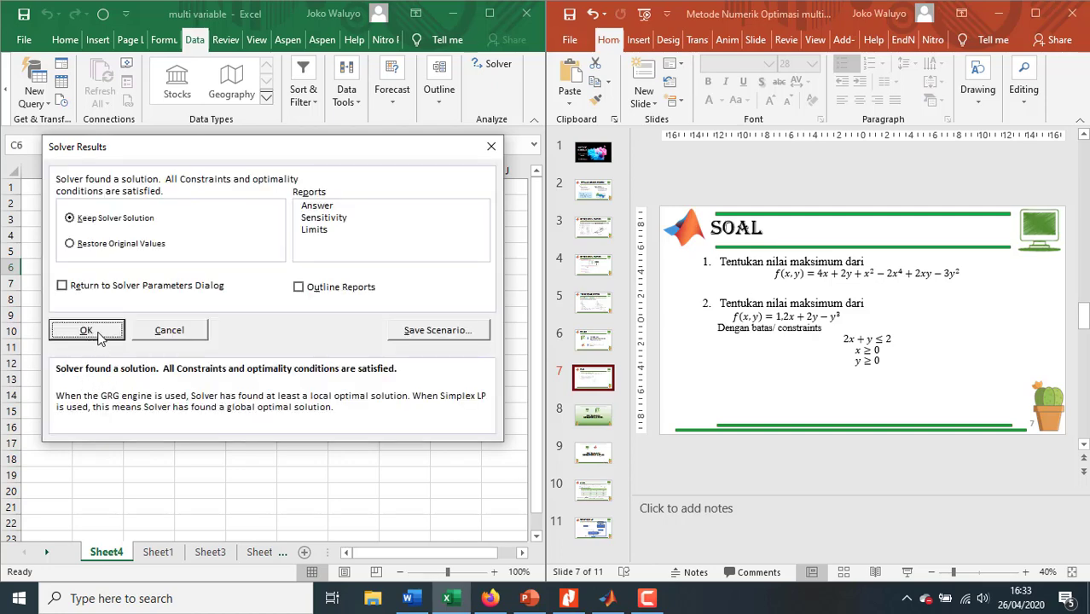
click(86, 330)
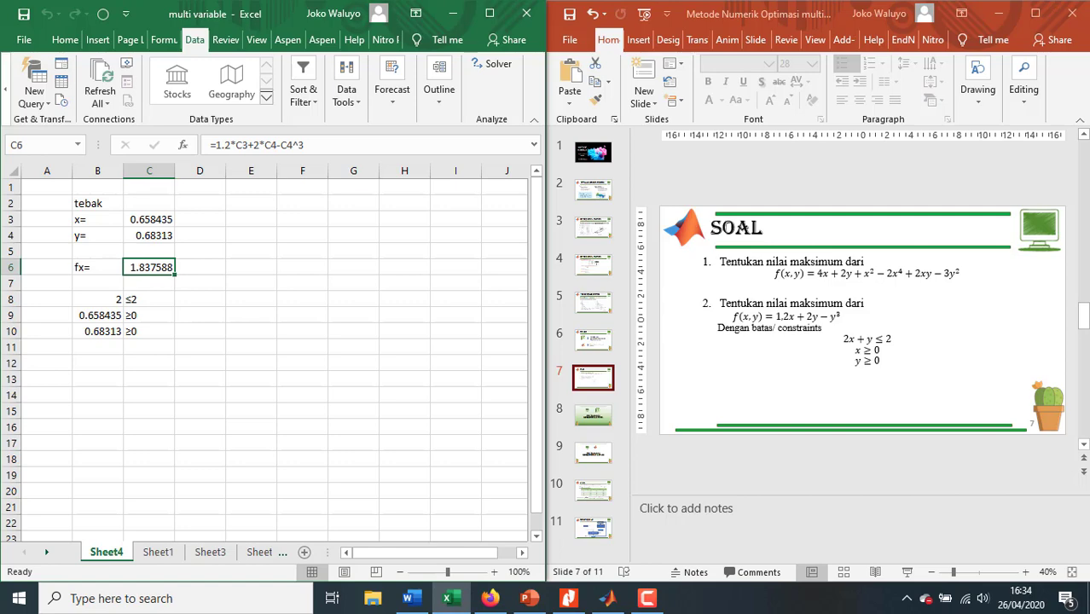
Switch to PowerPoint, maximise its window and start the slide show from slide 10 with the benzene vapour pressure problem.
click(888, 416)
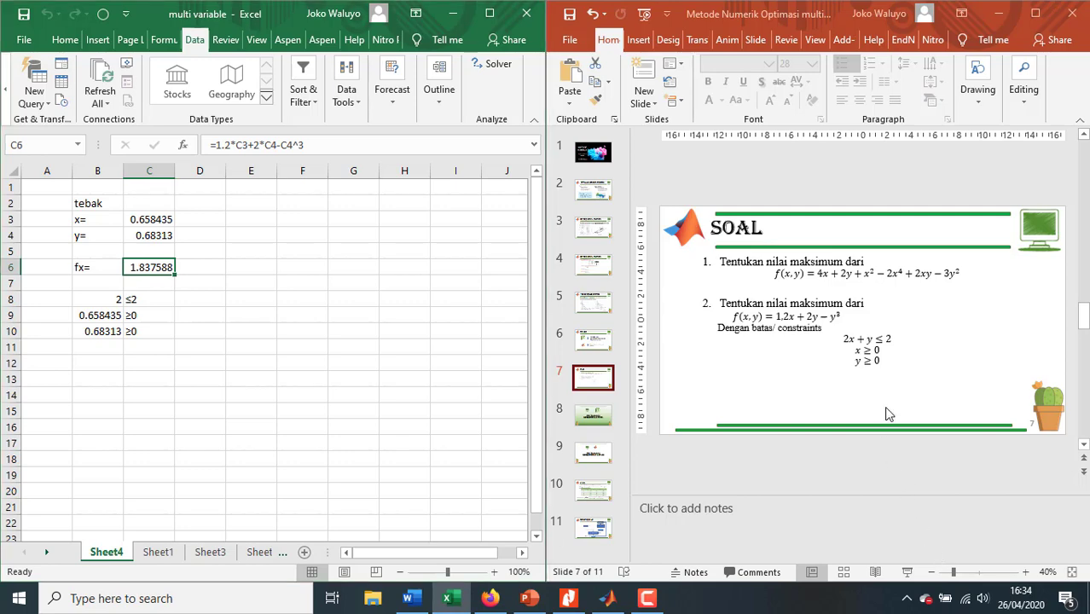
click(1035, 13)
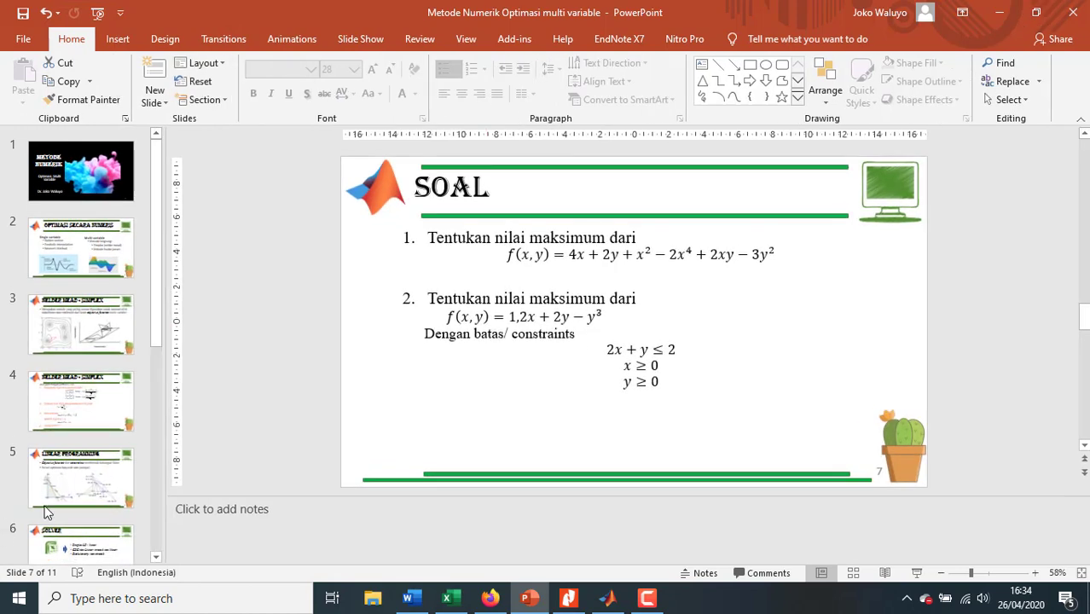
scroll(53, 504, down, 5)
click(90, 435)
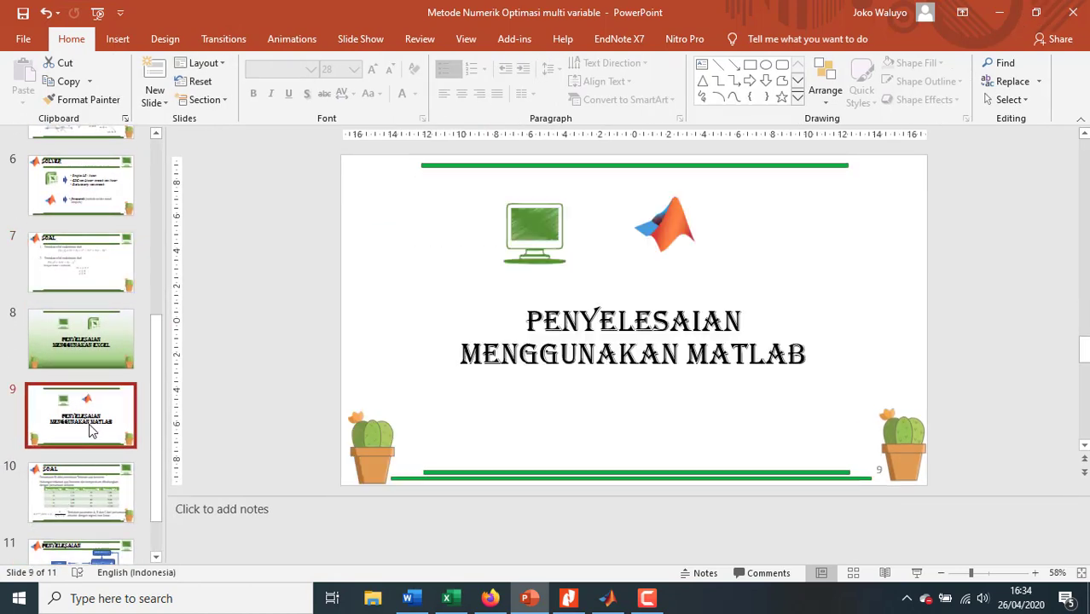
click(79, 483)
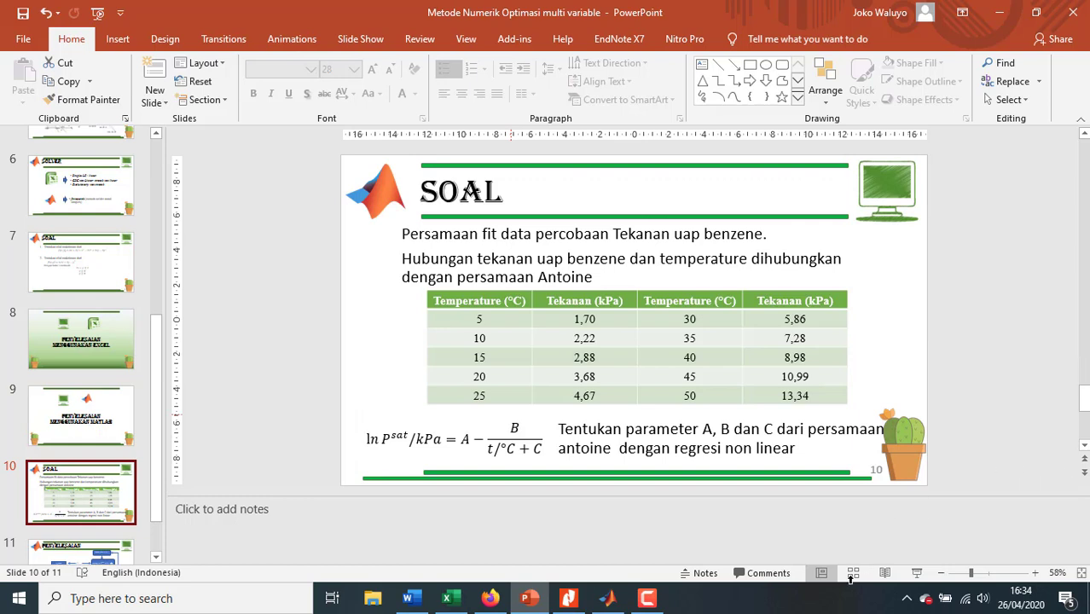
click(915, 571)
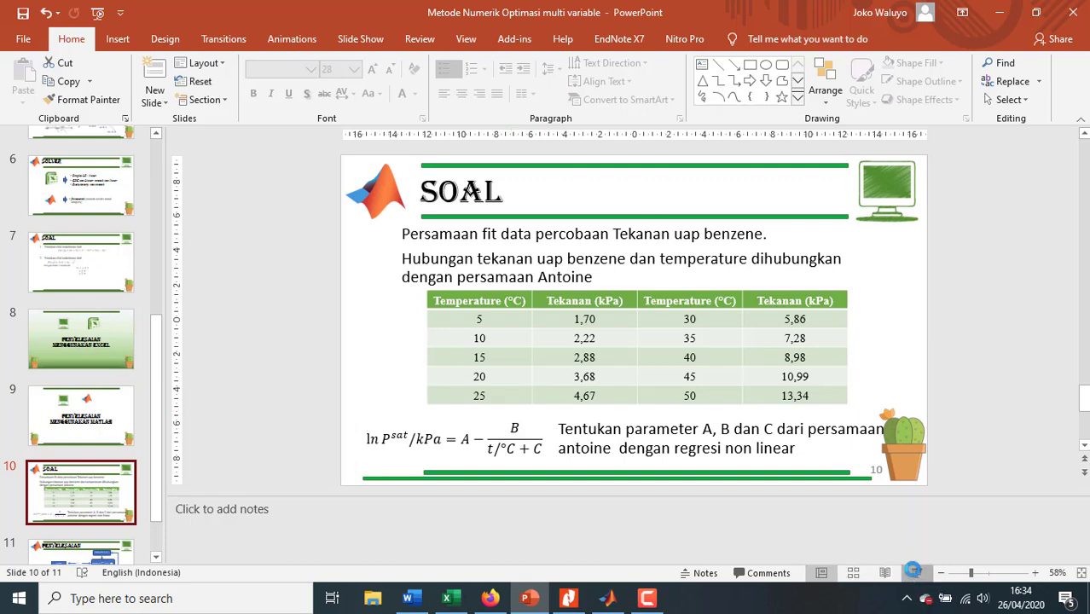